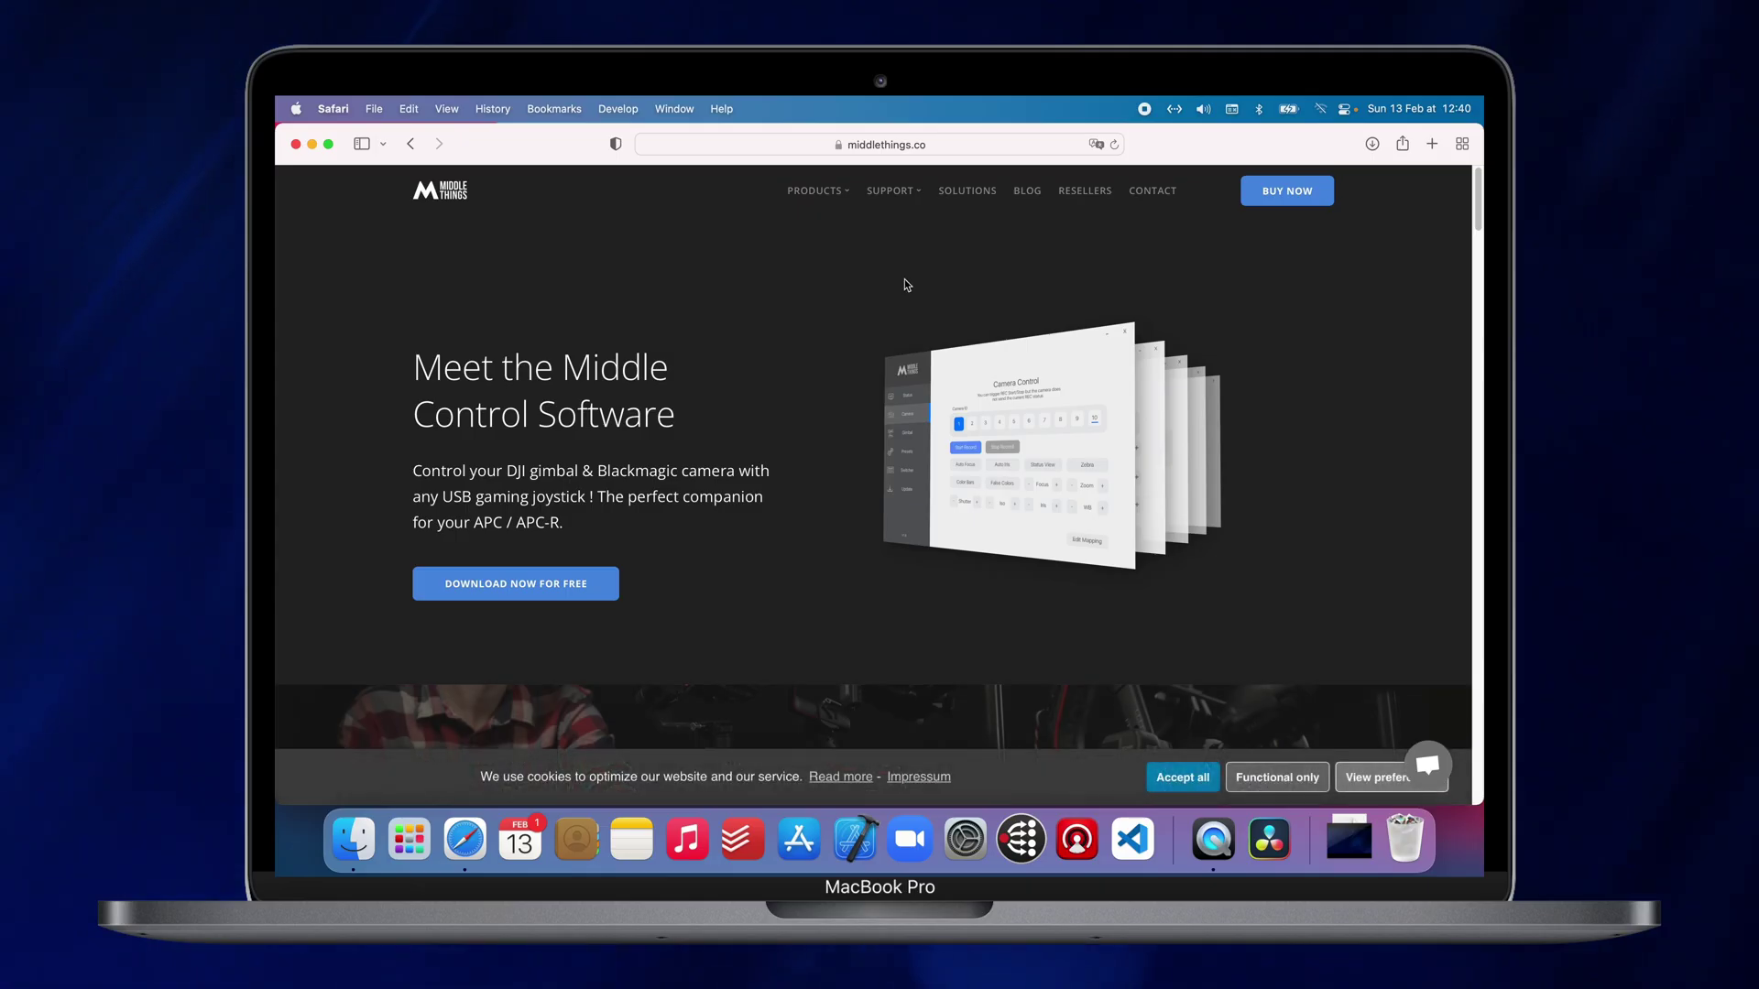
Step: Jump to the software download section of the Middle Things site for Middle Control
{"action": "left_click", "coordinate": [575, 583]}
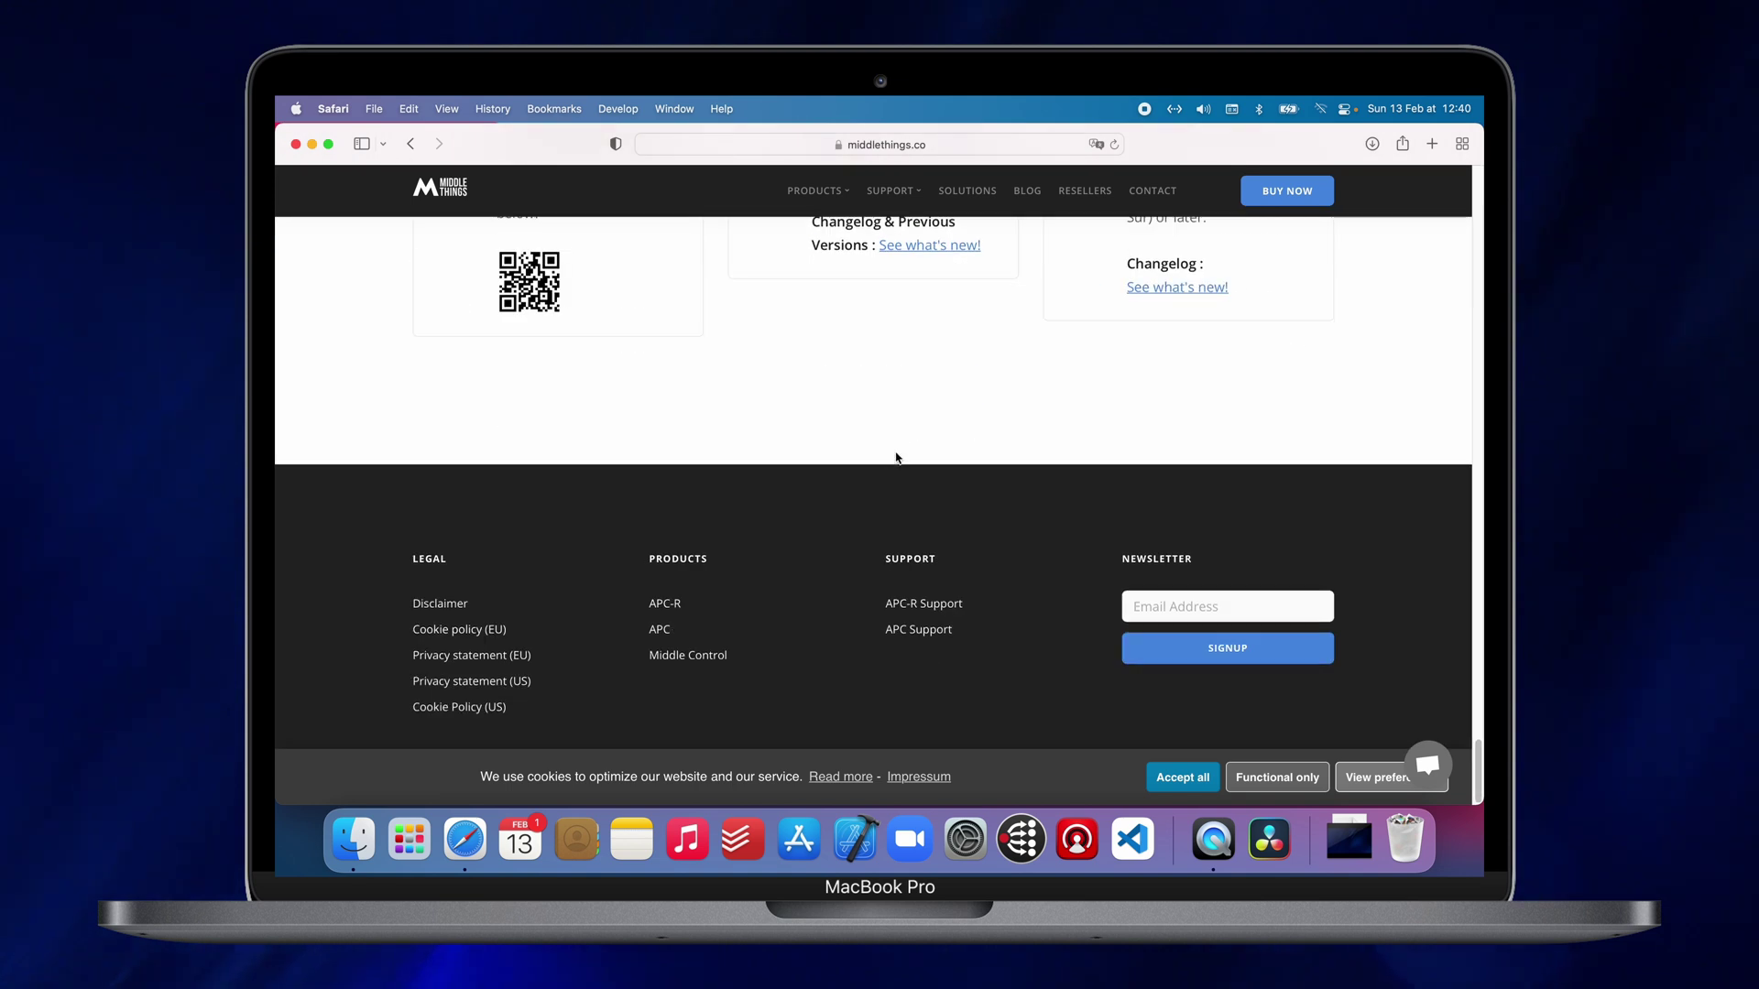
{"action": "scroll", "coordinate": [896, 458], "scroll_direction": "up", "scroll_amount": 5}
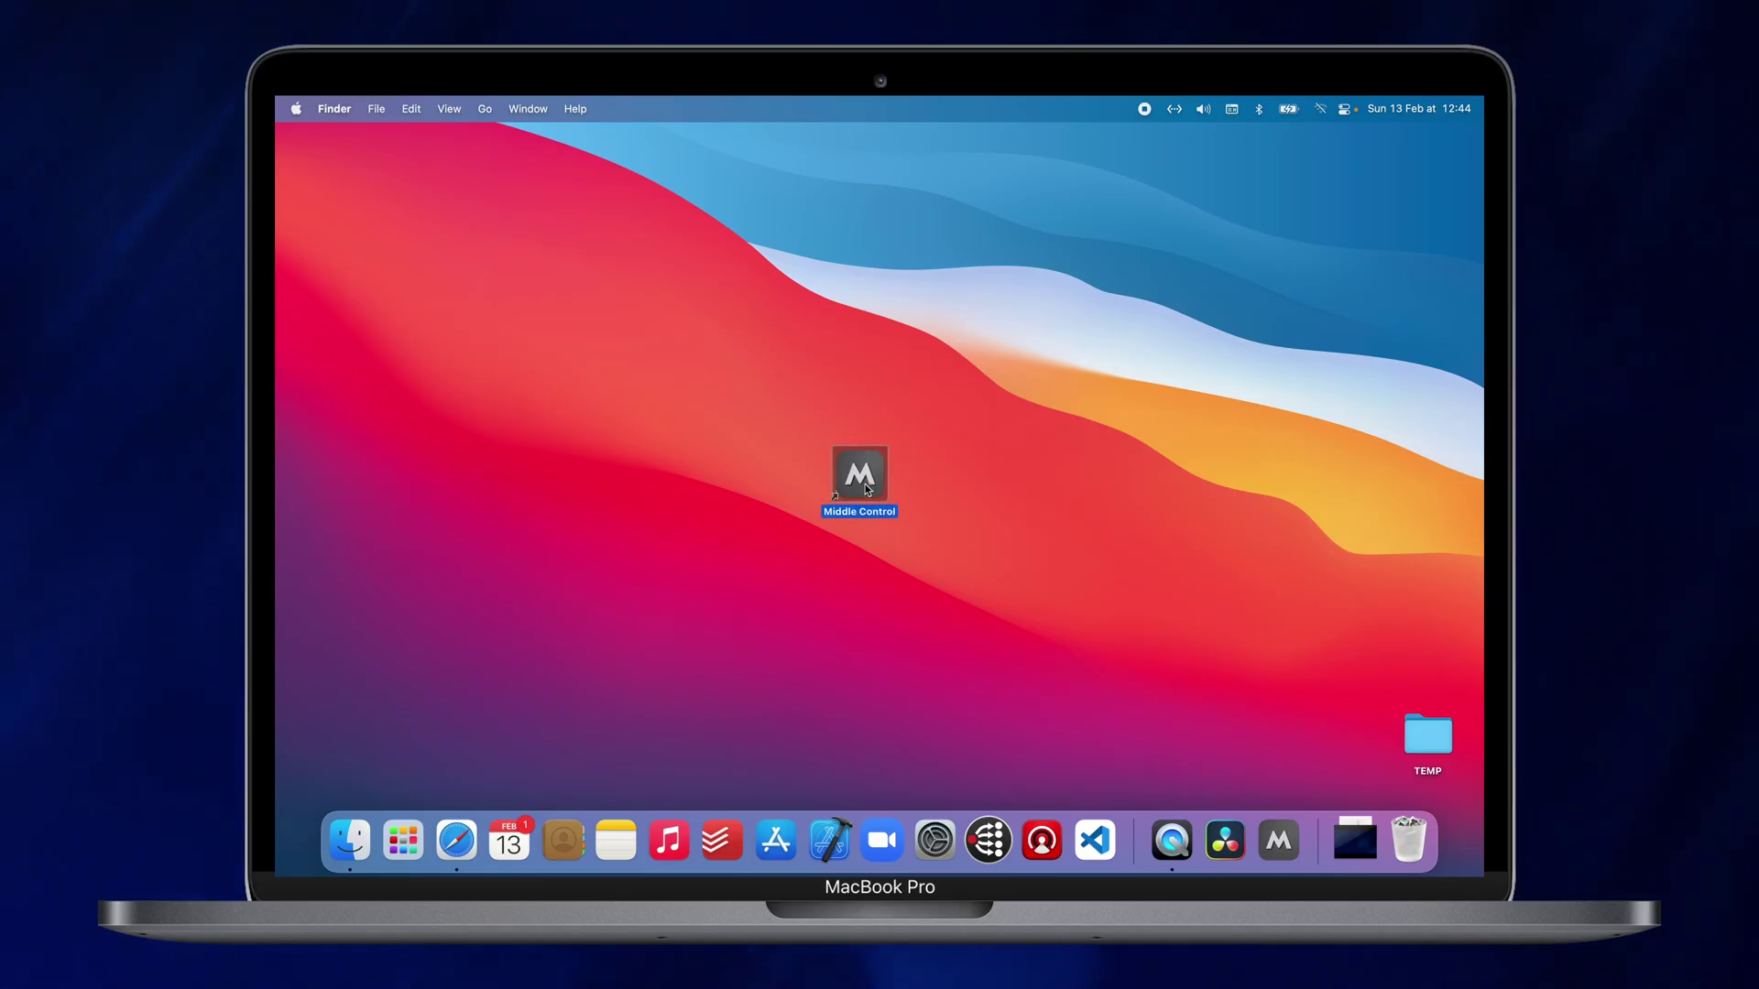
Step: Launch Middle Control, move its window aside, and show Preferences with ATEM IP 192.168.10.240
{"action": "double_click", "coordinate": [859, 475]}
{"action": "left_click_drag", "start_coordinate": [681, 226], "coordinate": [841, 210]}
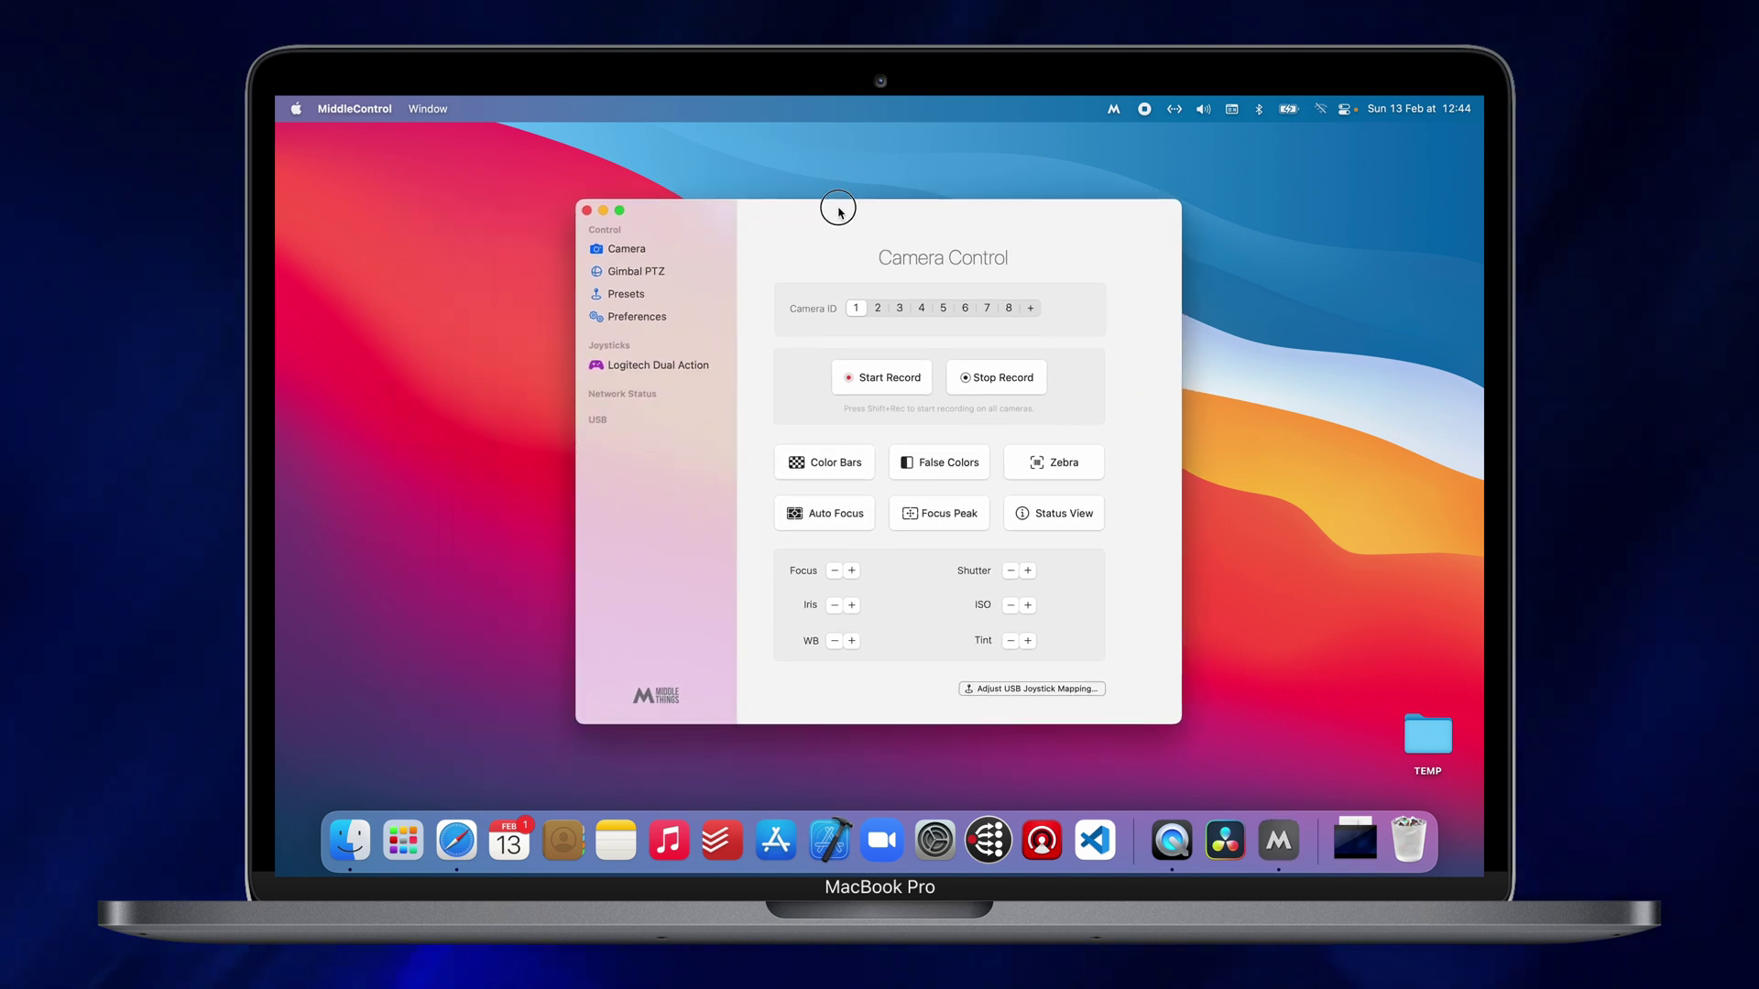
{"action": "left_click", "coordinate": [653, 314]}
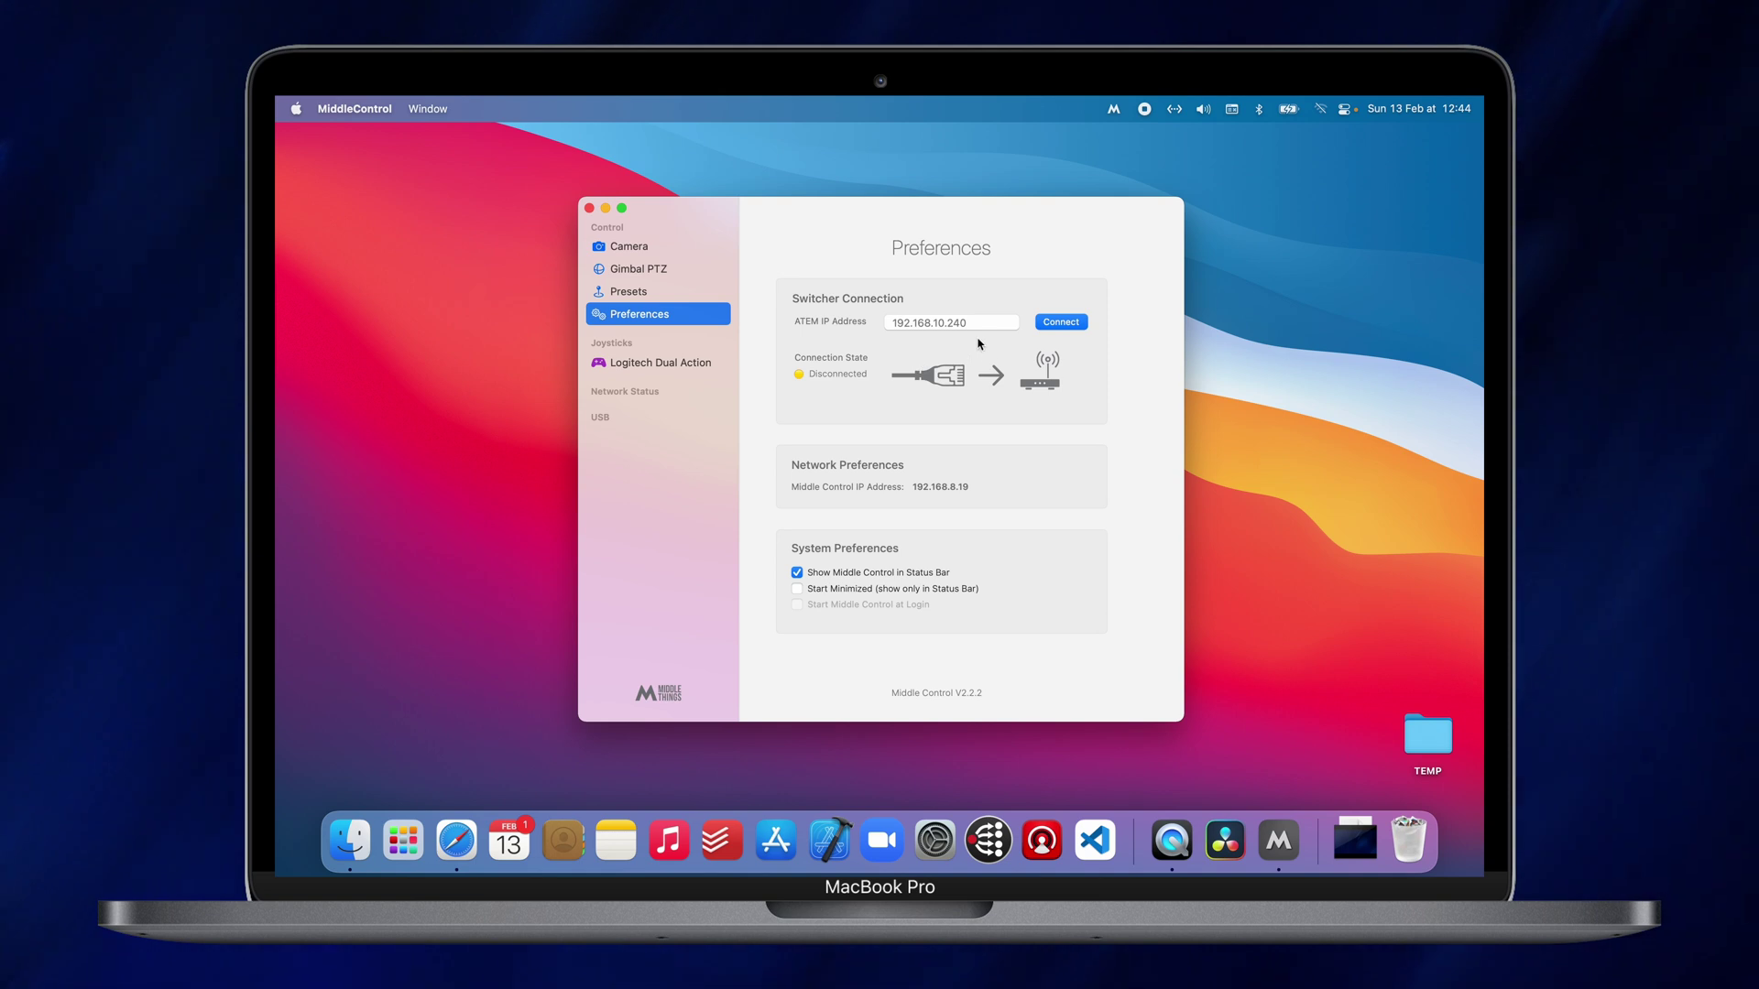
Step: Launch ATEM Setup through Spotlight and view the ATEM Mini Extreme's network settings
{"action": "key", "text": "super+space"}
{"action": "type", "text": "atem setup"}
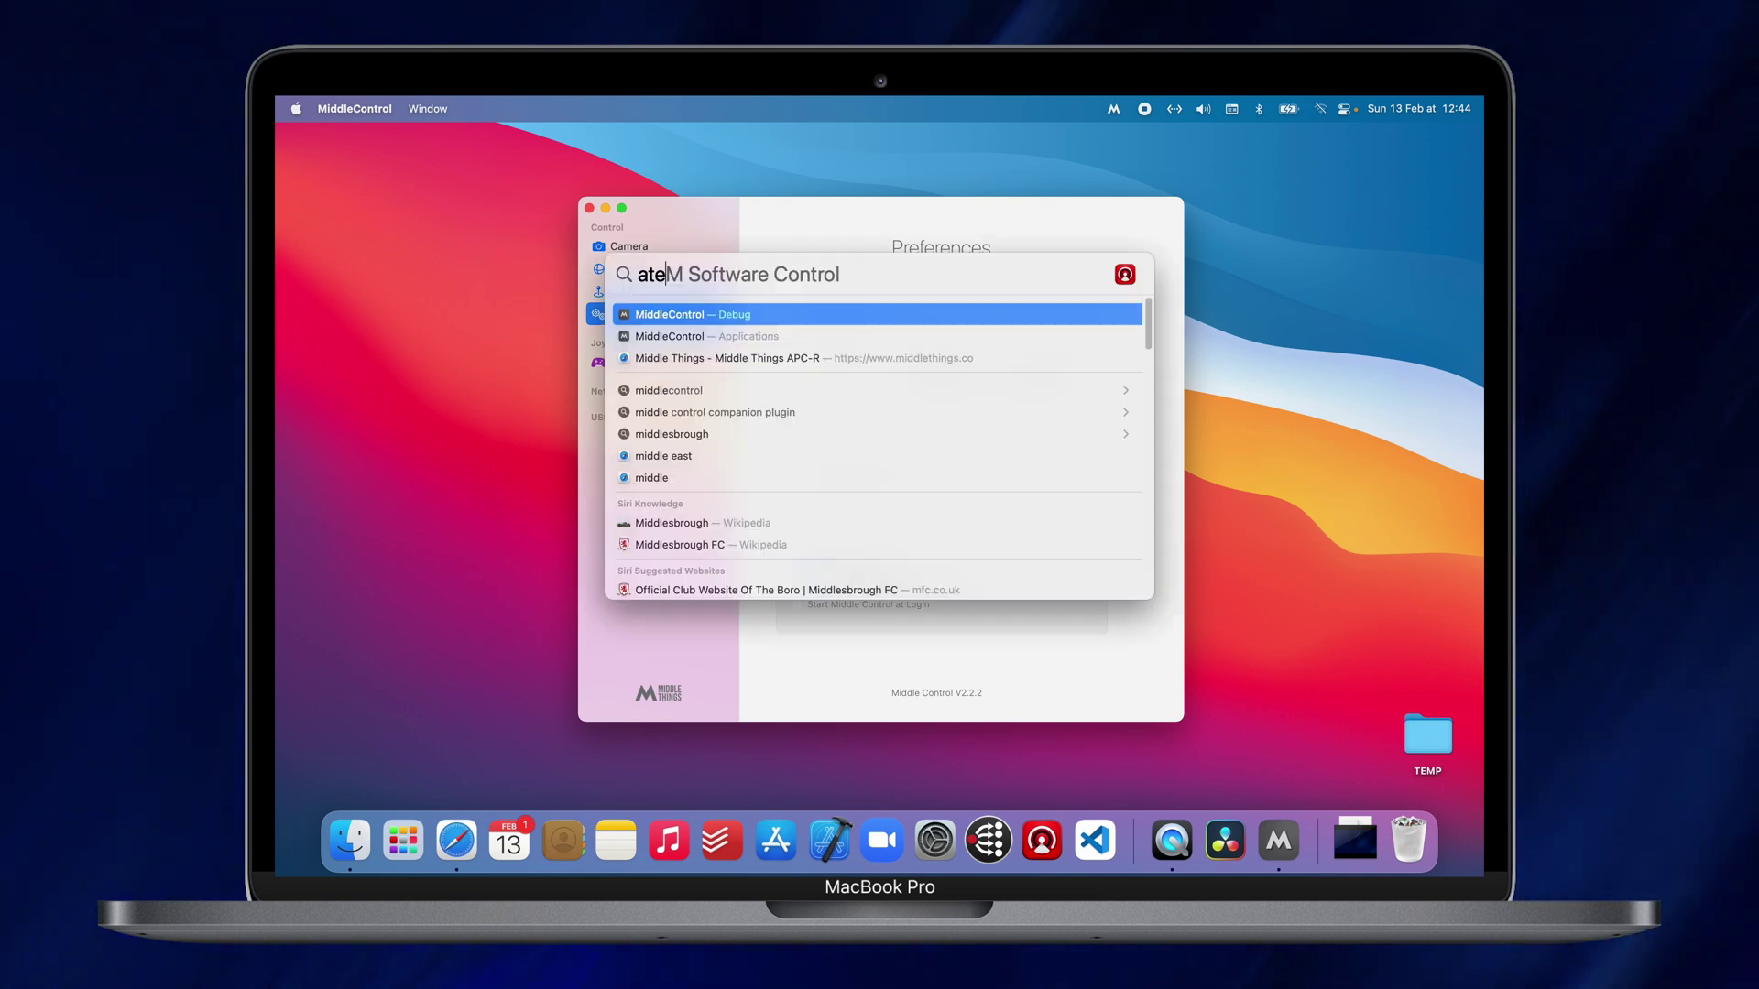
{"action": "key", "text": "Return"}
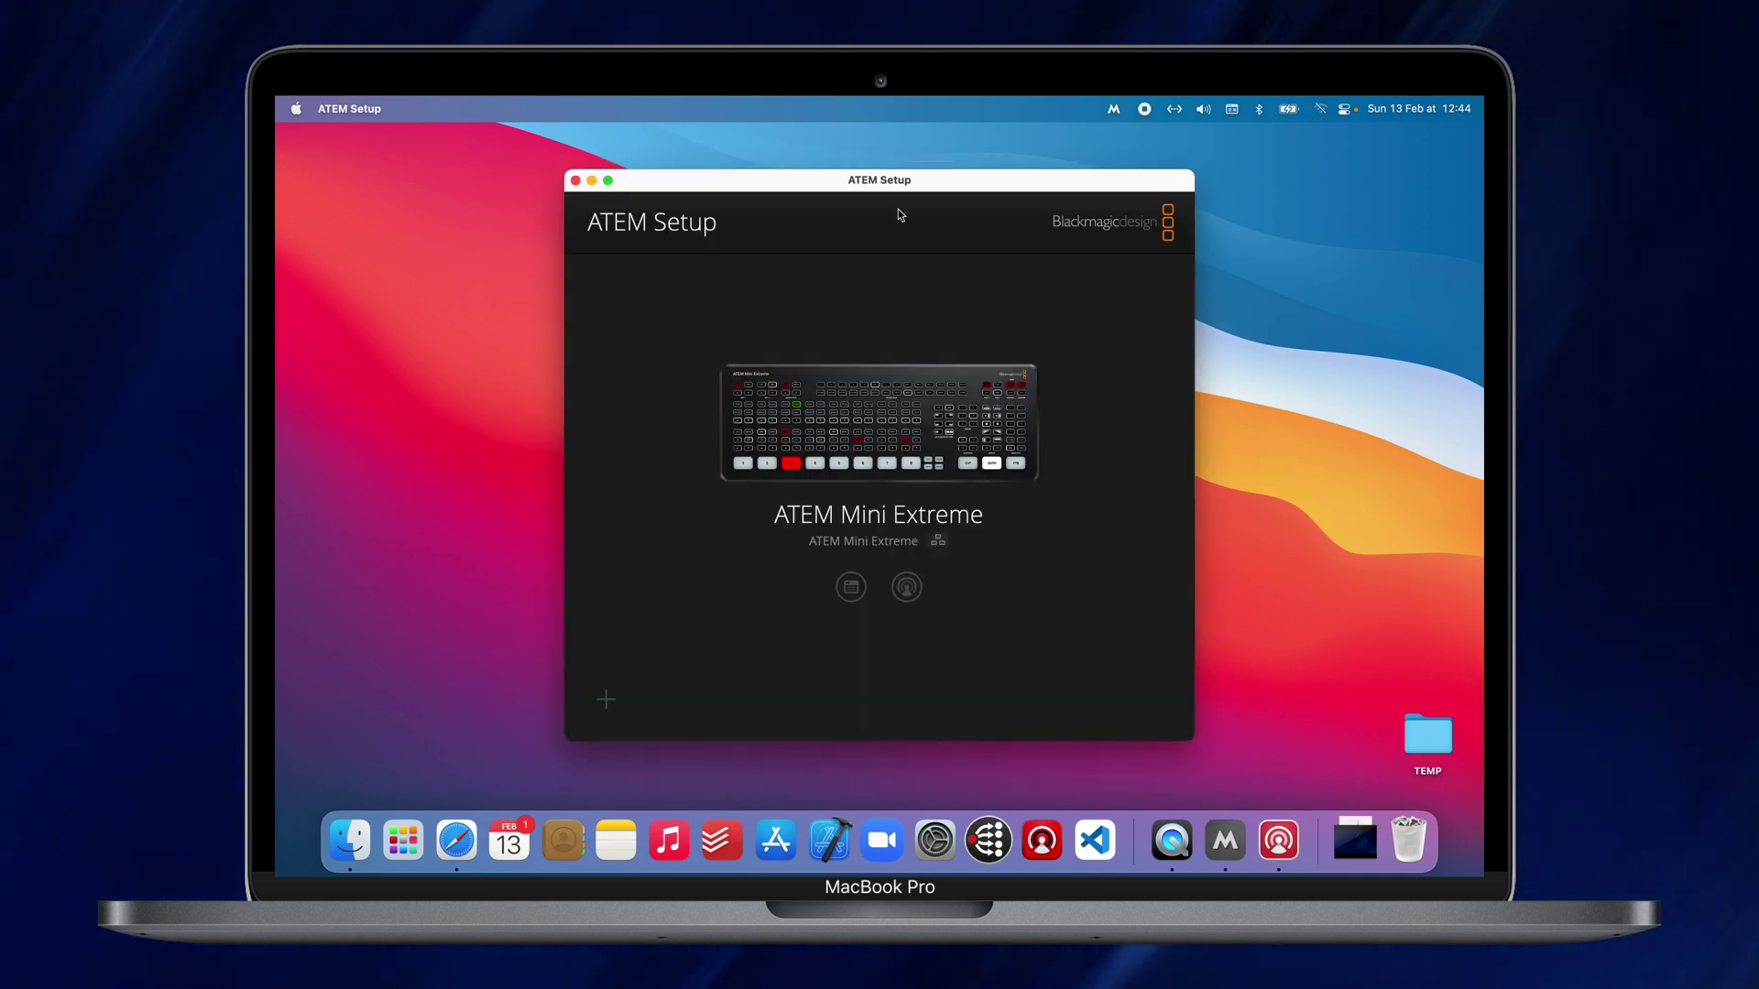
{"action": "left_click", "coordinate": [855, 590]}
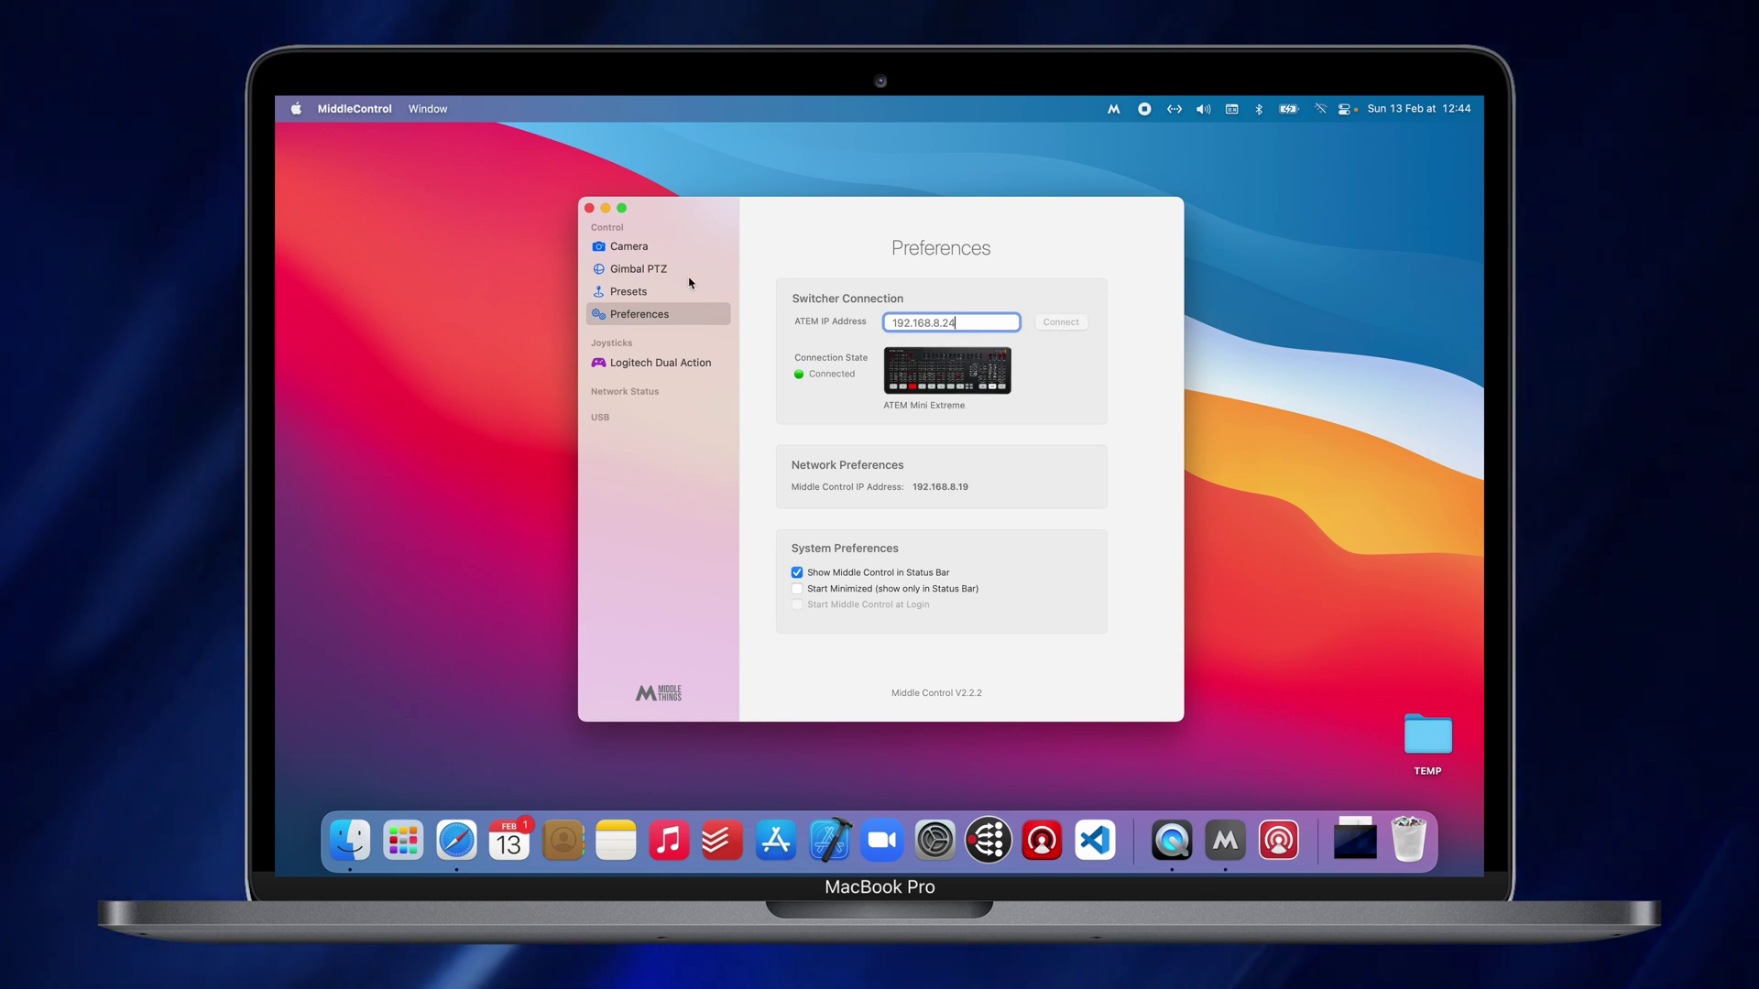
Step: On Middle Control's Camera page, raise the camera's Tint value by one
{"action": "left_click", "coordinate": [660, 247]}
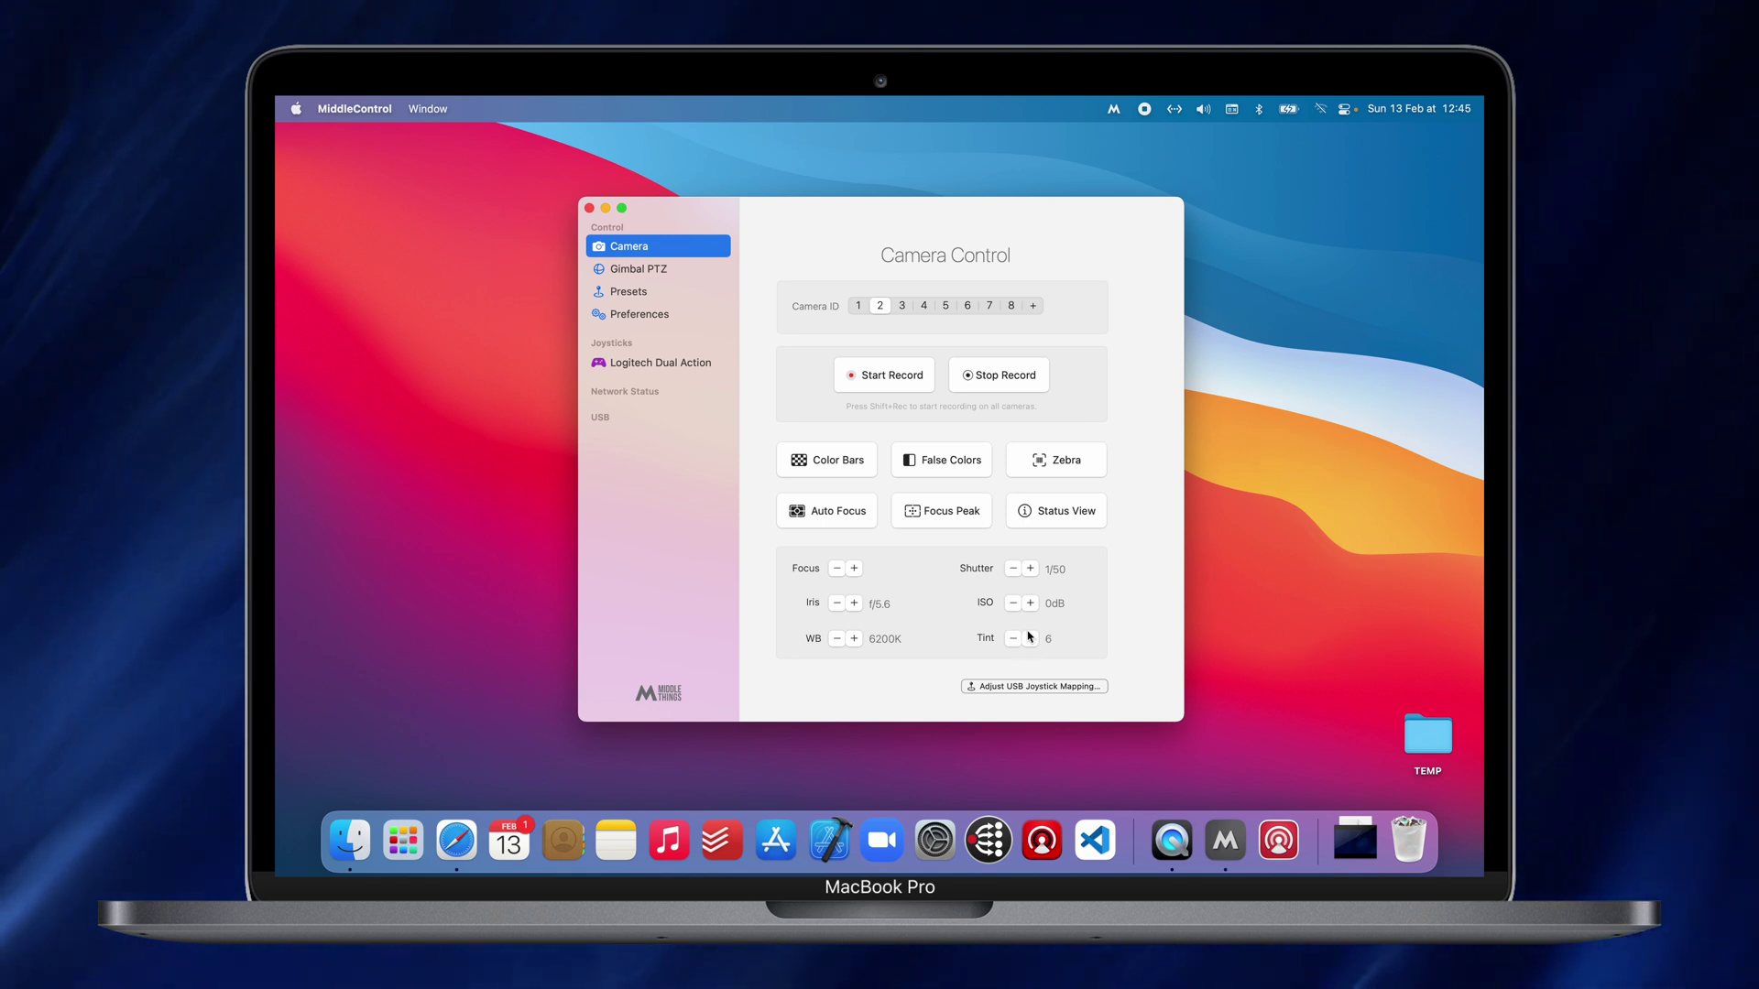
{"action": "left_click", "coordinate": [1030, 637]}
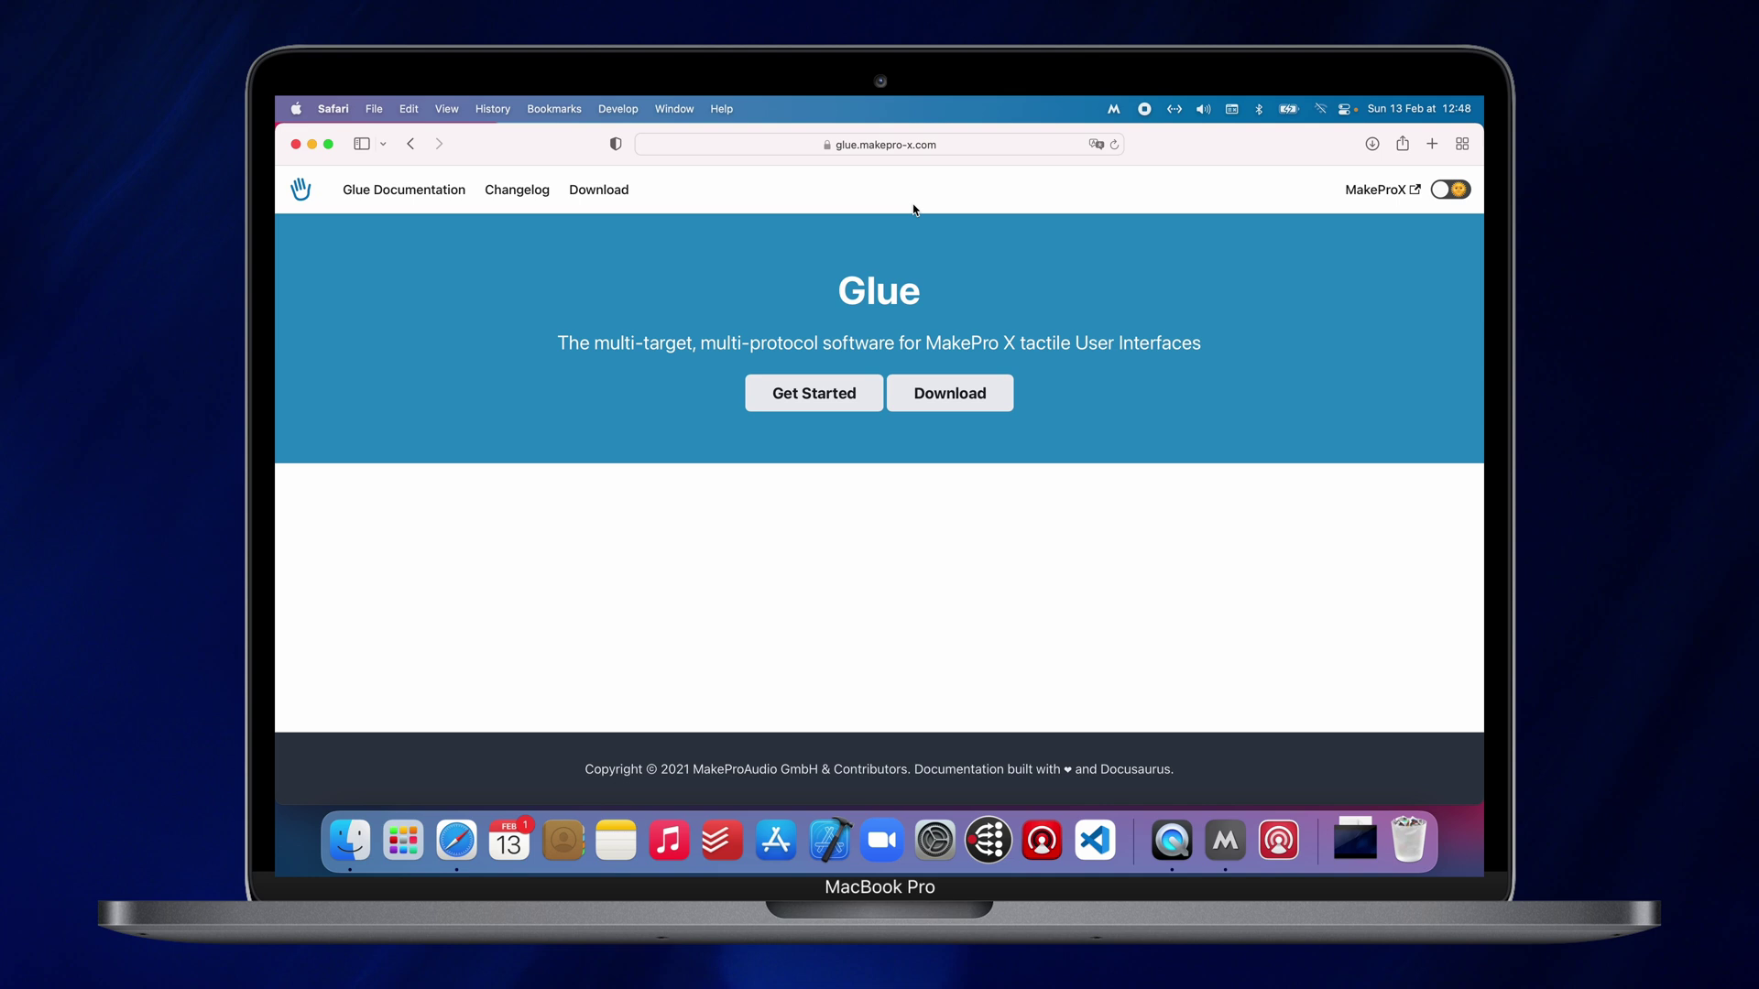
Step: Go to the Glue download page on glue.makepro-x.com and scroll to the Mac download
{"action": "left_click", "coordinate": [600, 190]}
{"action": "scroll", "coordinate": [604, 229], "scroll_direction": "down", "scroll_amount": 2}
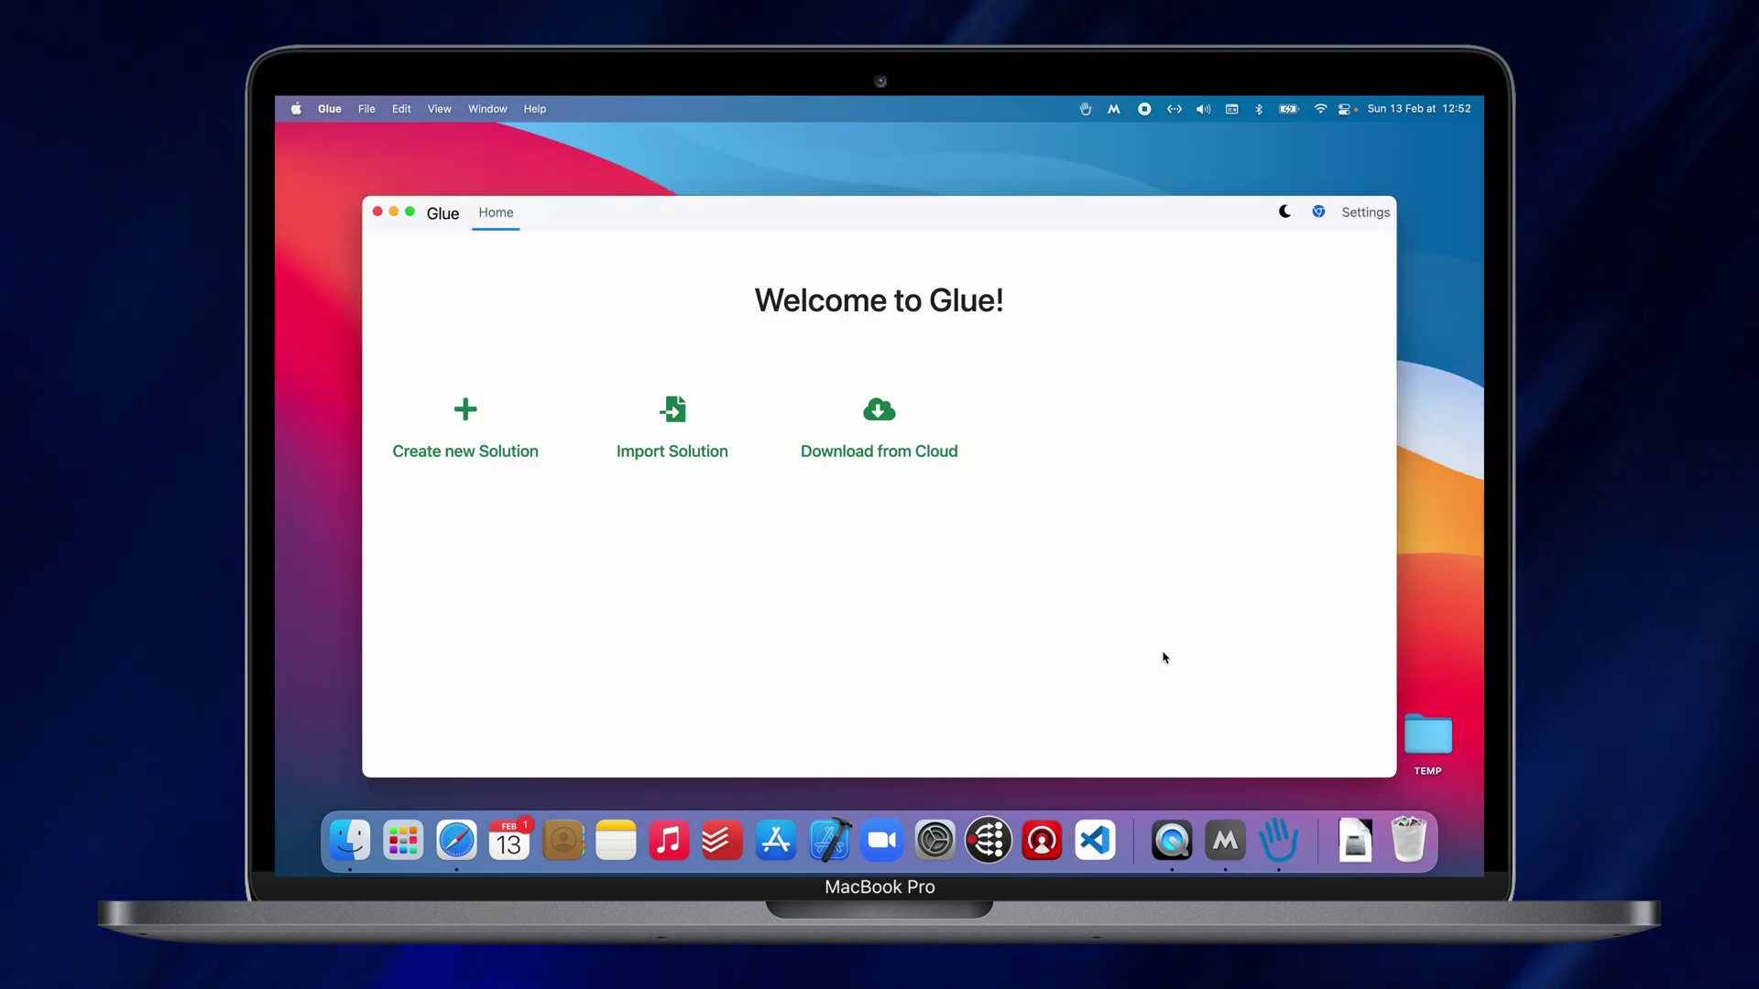
Step: Import solution ID 'middle-control-1' from the cloud, confirm its version, and open it
{"action": "left_click", "coordinate": [923, 451]}
{"action": "type", "text": "middle-control-1"}
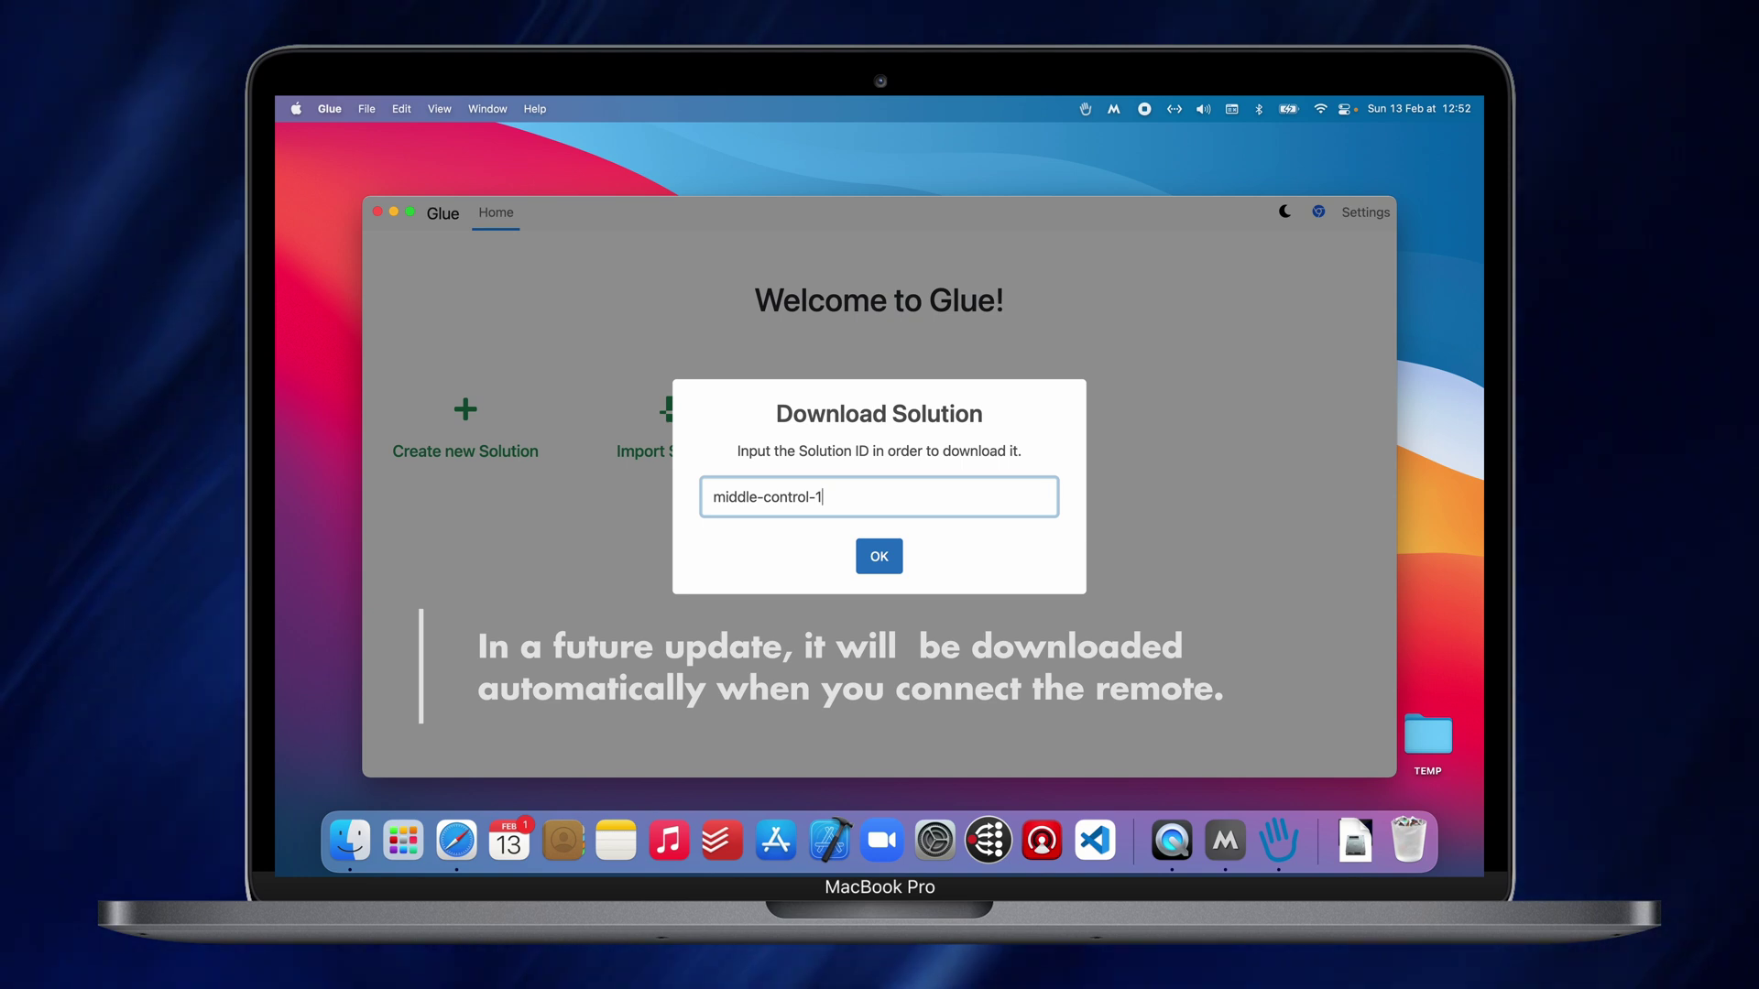
{"action": "left_click", "coordinate": [879, 557]}
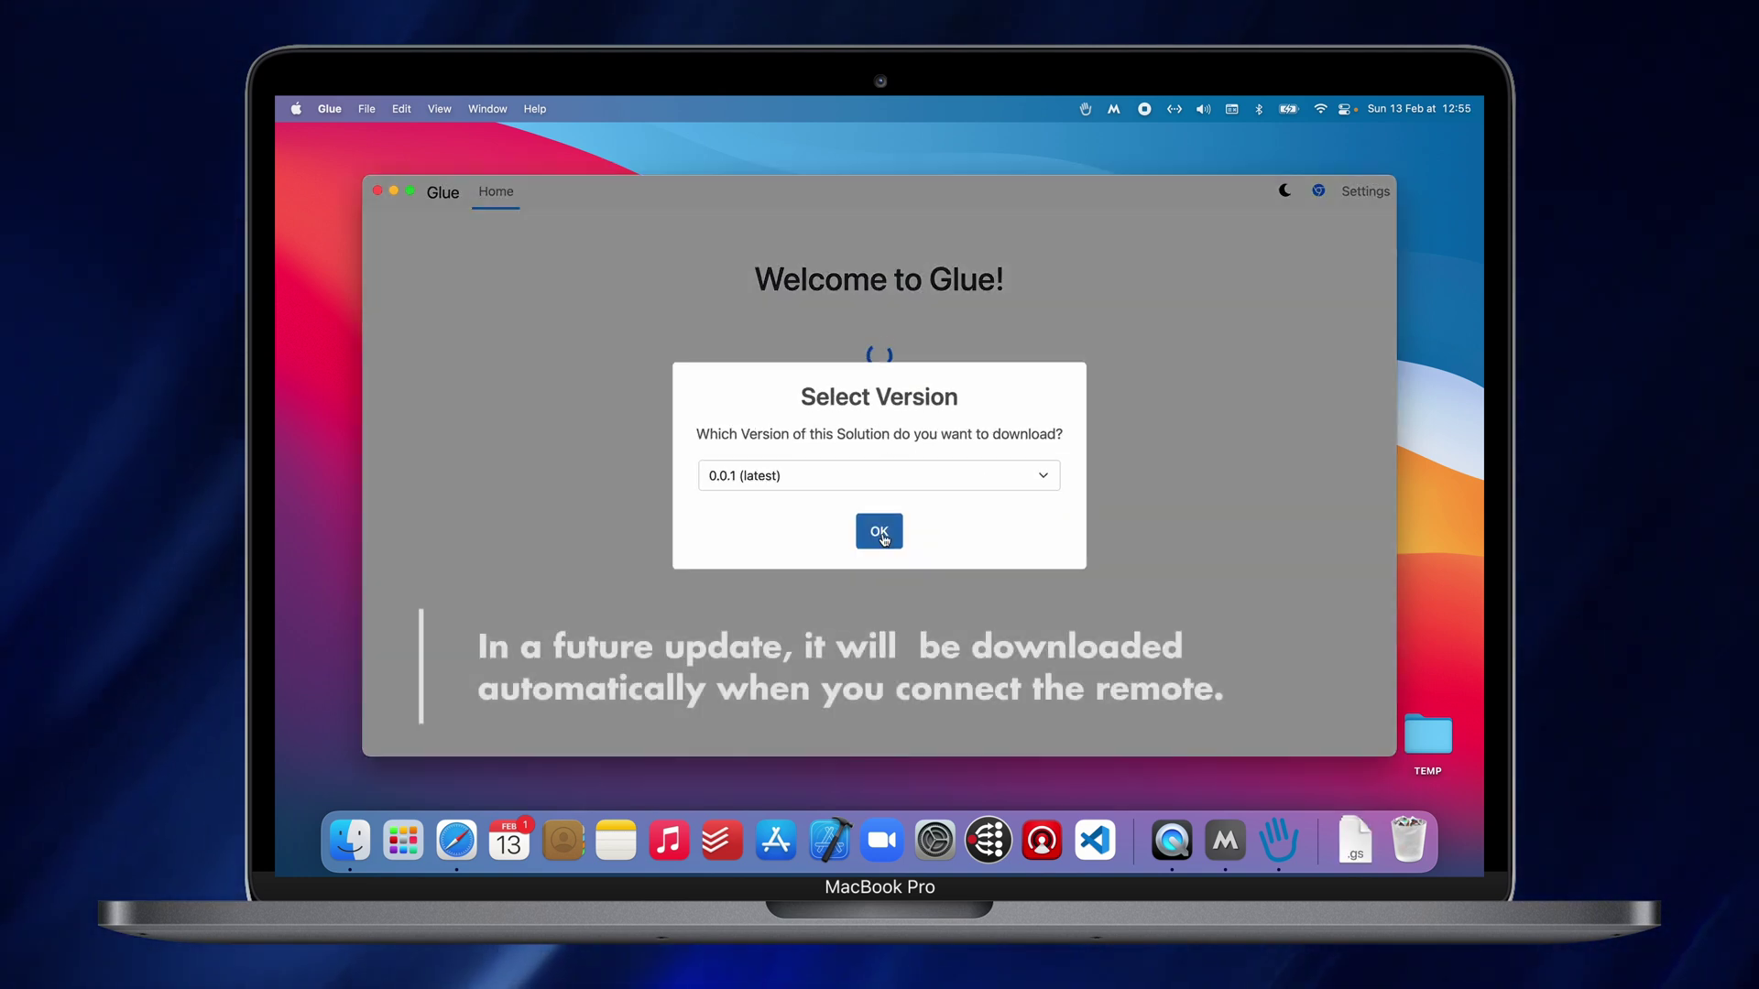
{"action": "left_click", "coordinate": [882, 535]}
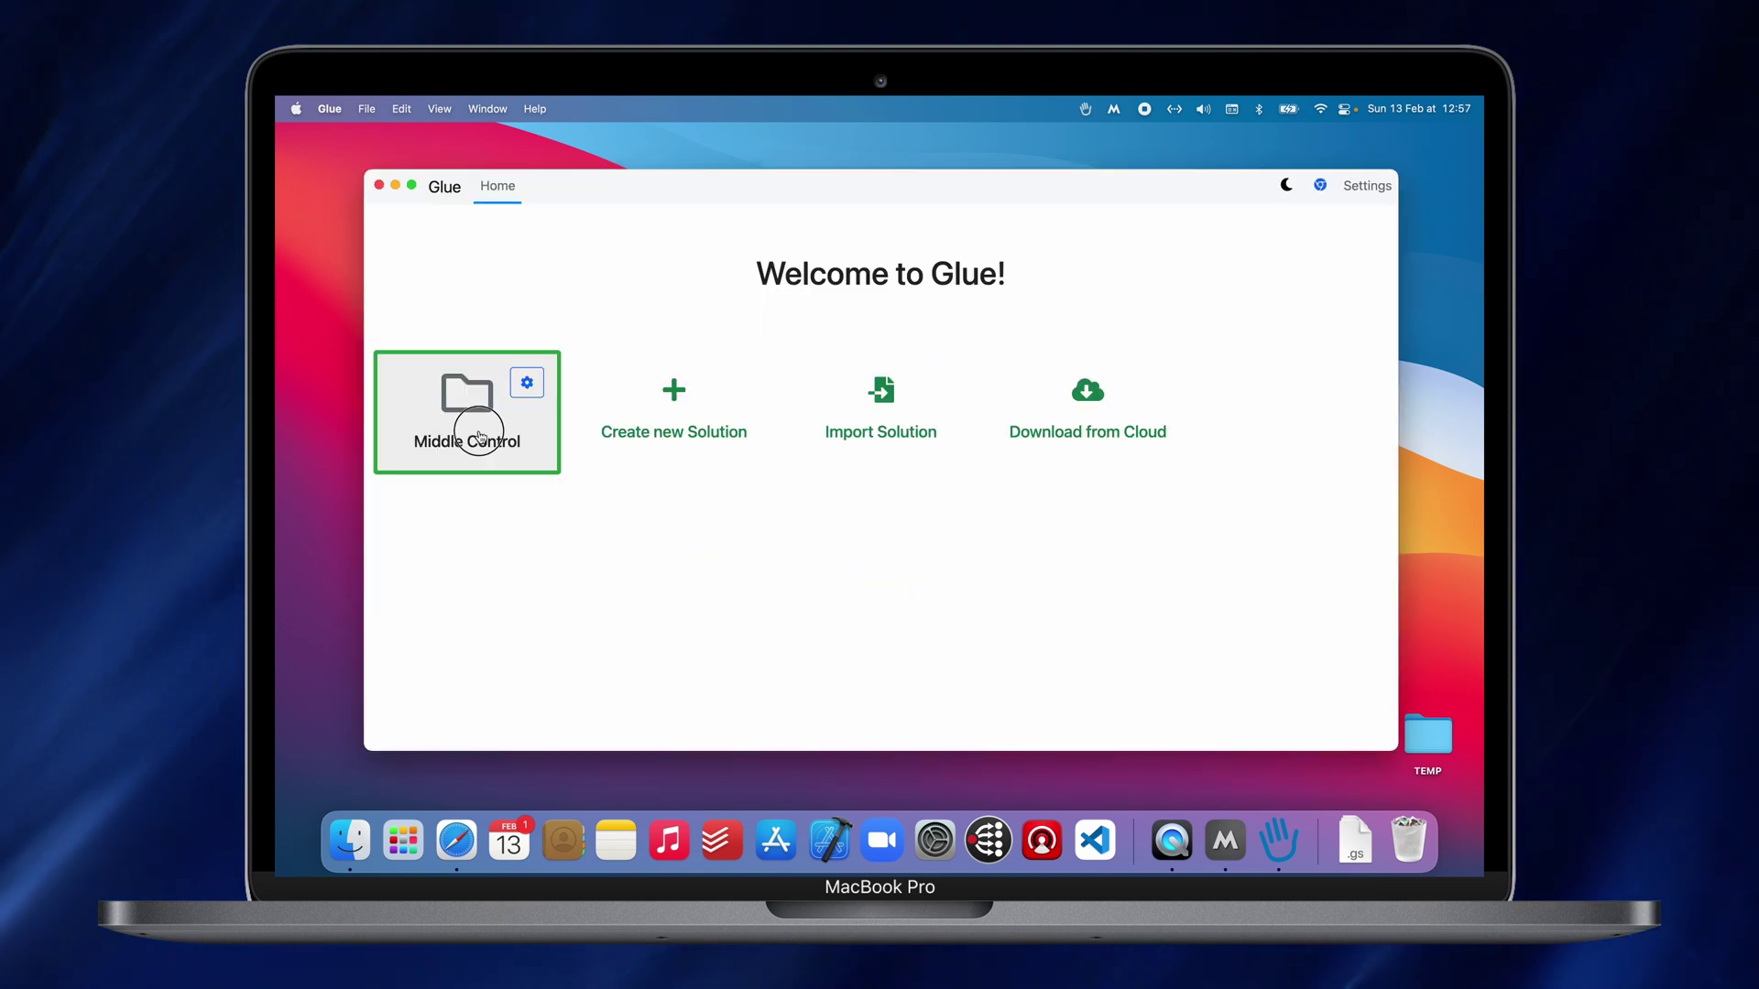
{"action": "left_click", "coordinate": [478, 430]}
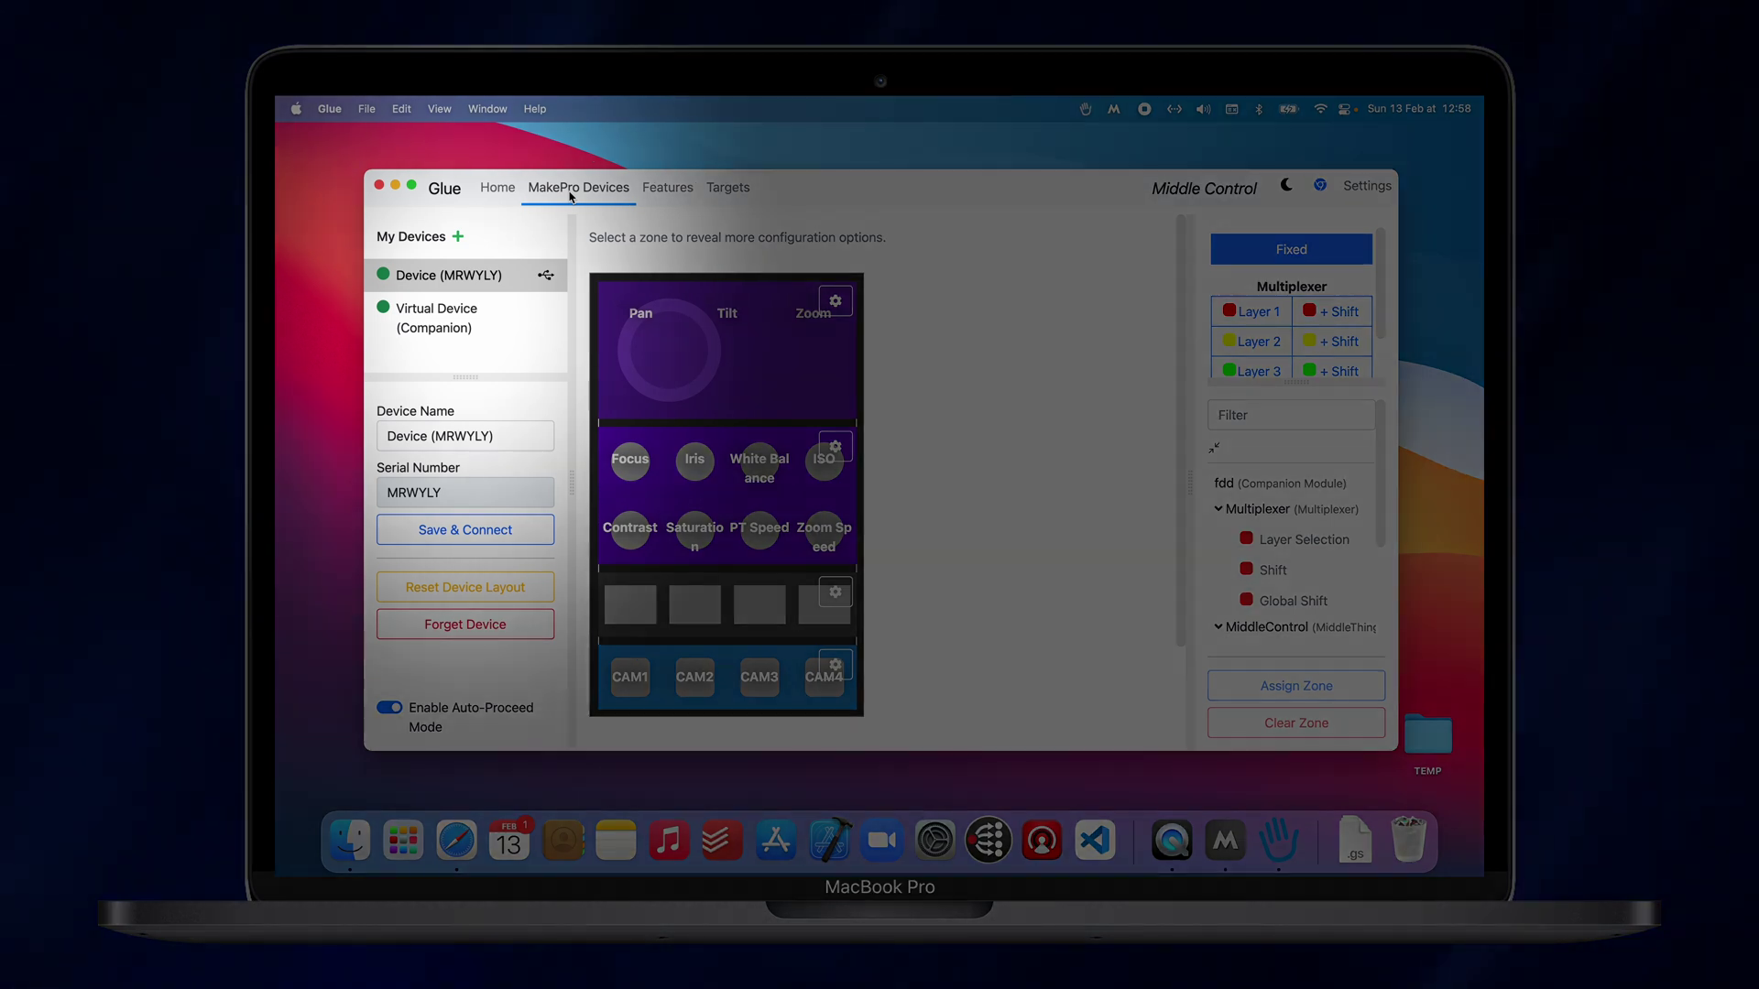
Step: Review the solution's Features and check MiddleControl's connection status with Middle Control
{"action": "left_click", "coordinate": [666, 188]}
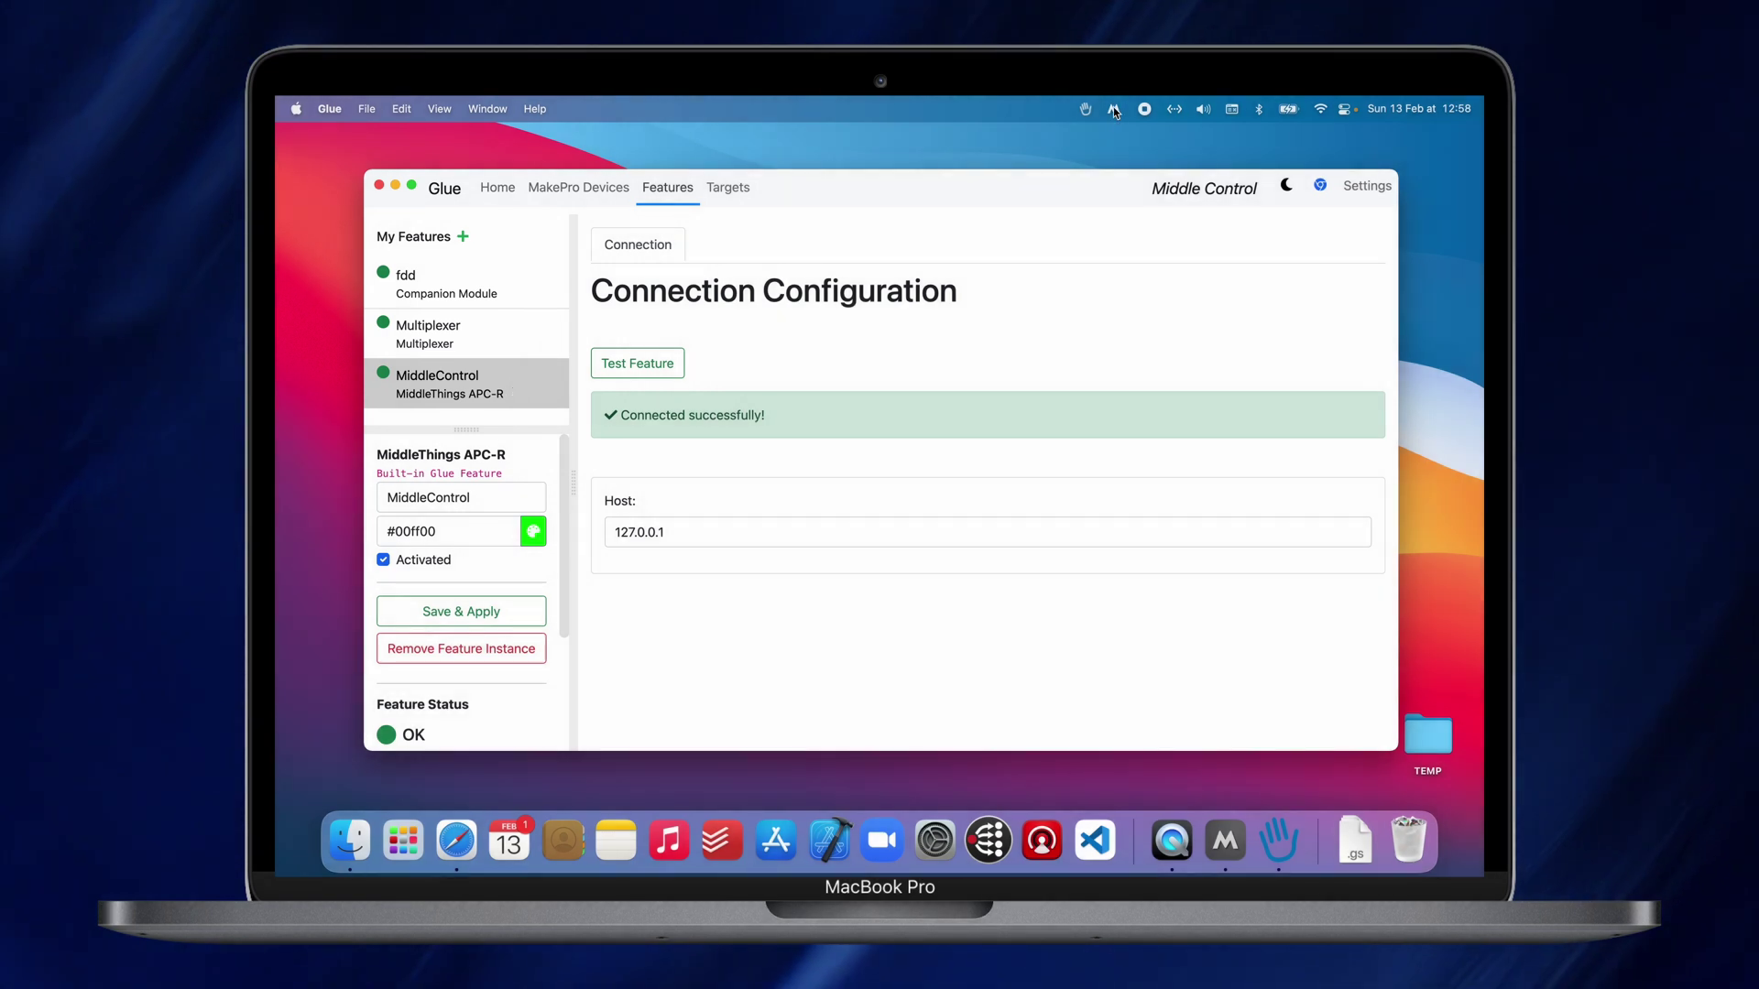
{"action": "left_click", "coordinate": [1113, 109]}
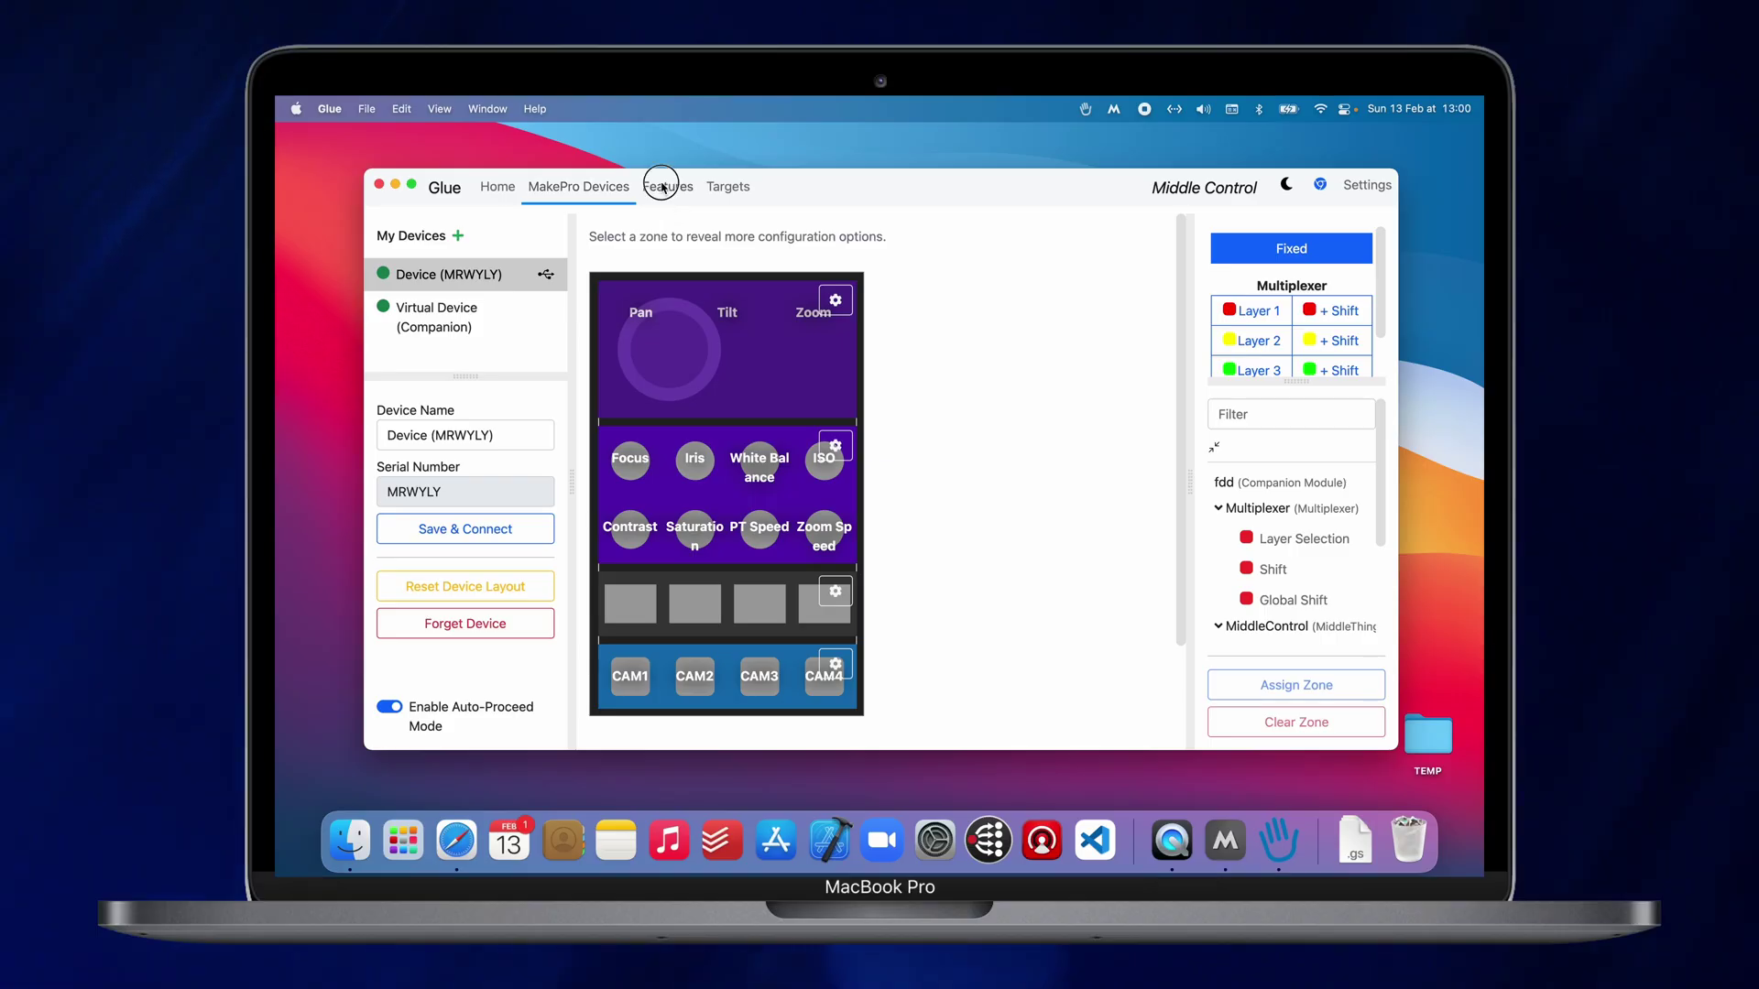
Step: Create a Blackmagic ATEM feature instance named ATEM from the feature catalogue
{"action": "left_click", "coordinate": [664, 186]}
{"action": "left_click", "coordinate": [462, 235]}
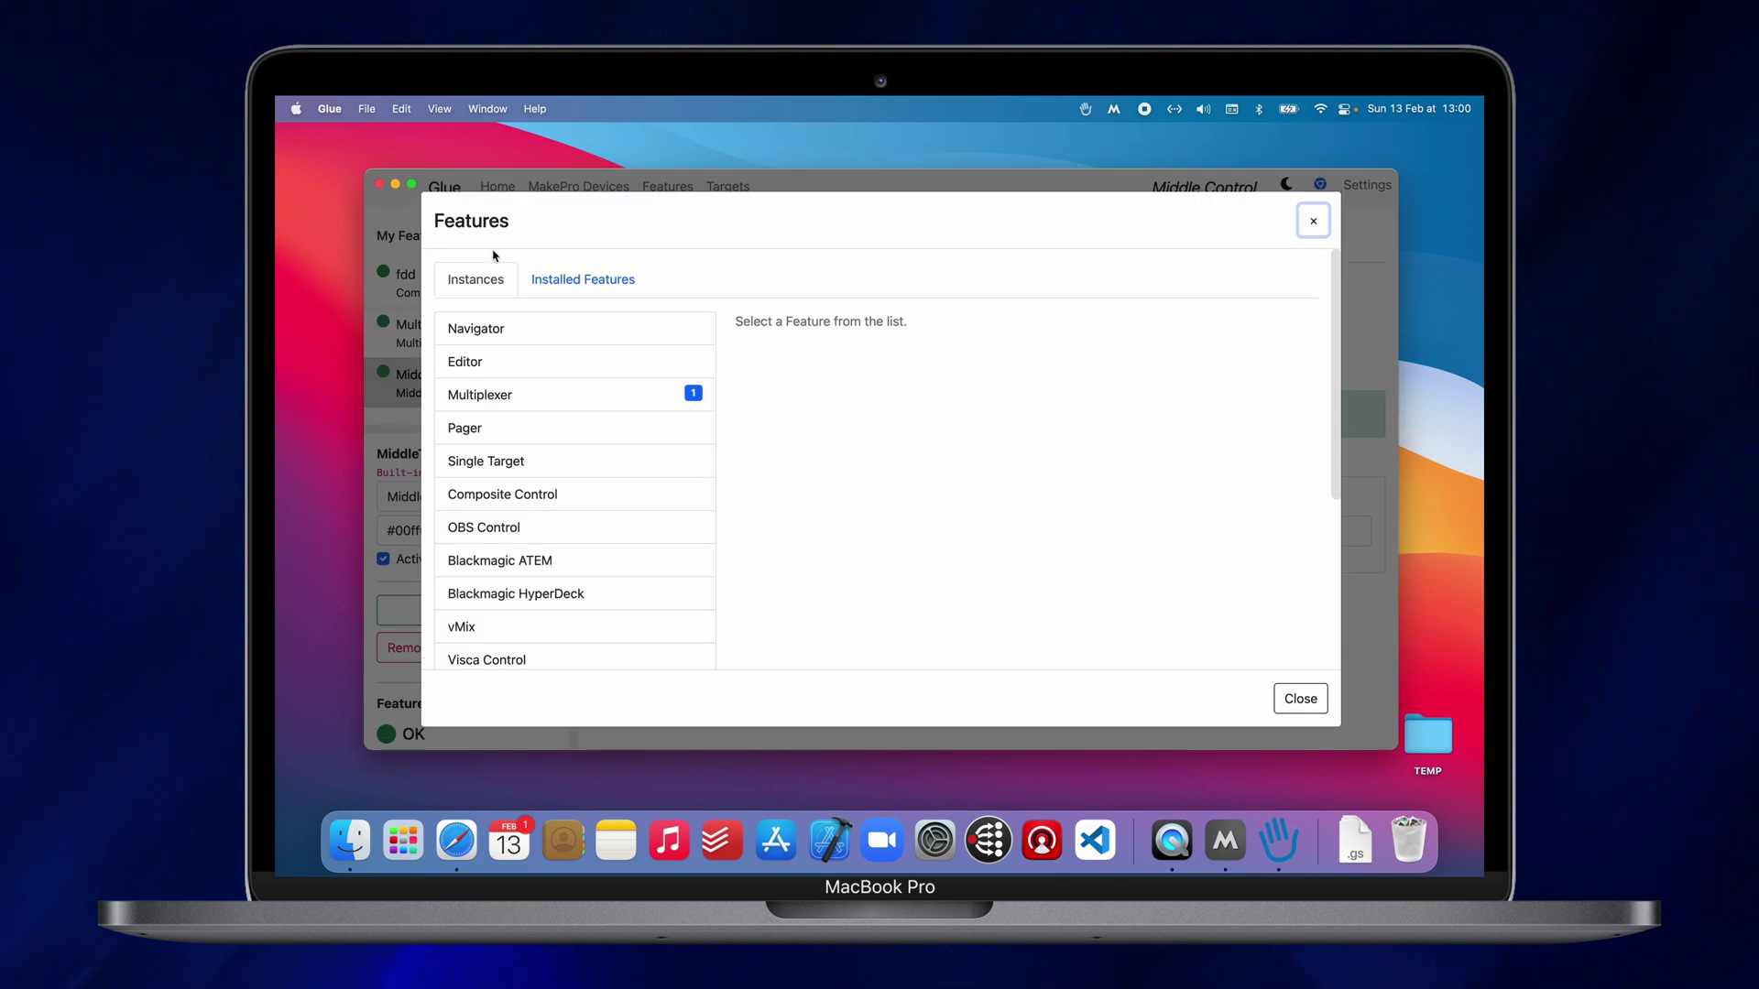
{"action": "left_click", "coordinate": [541, 560]}
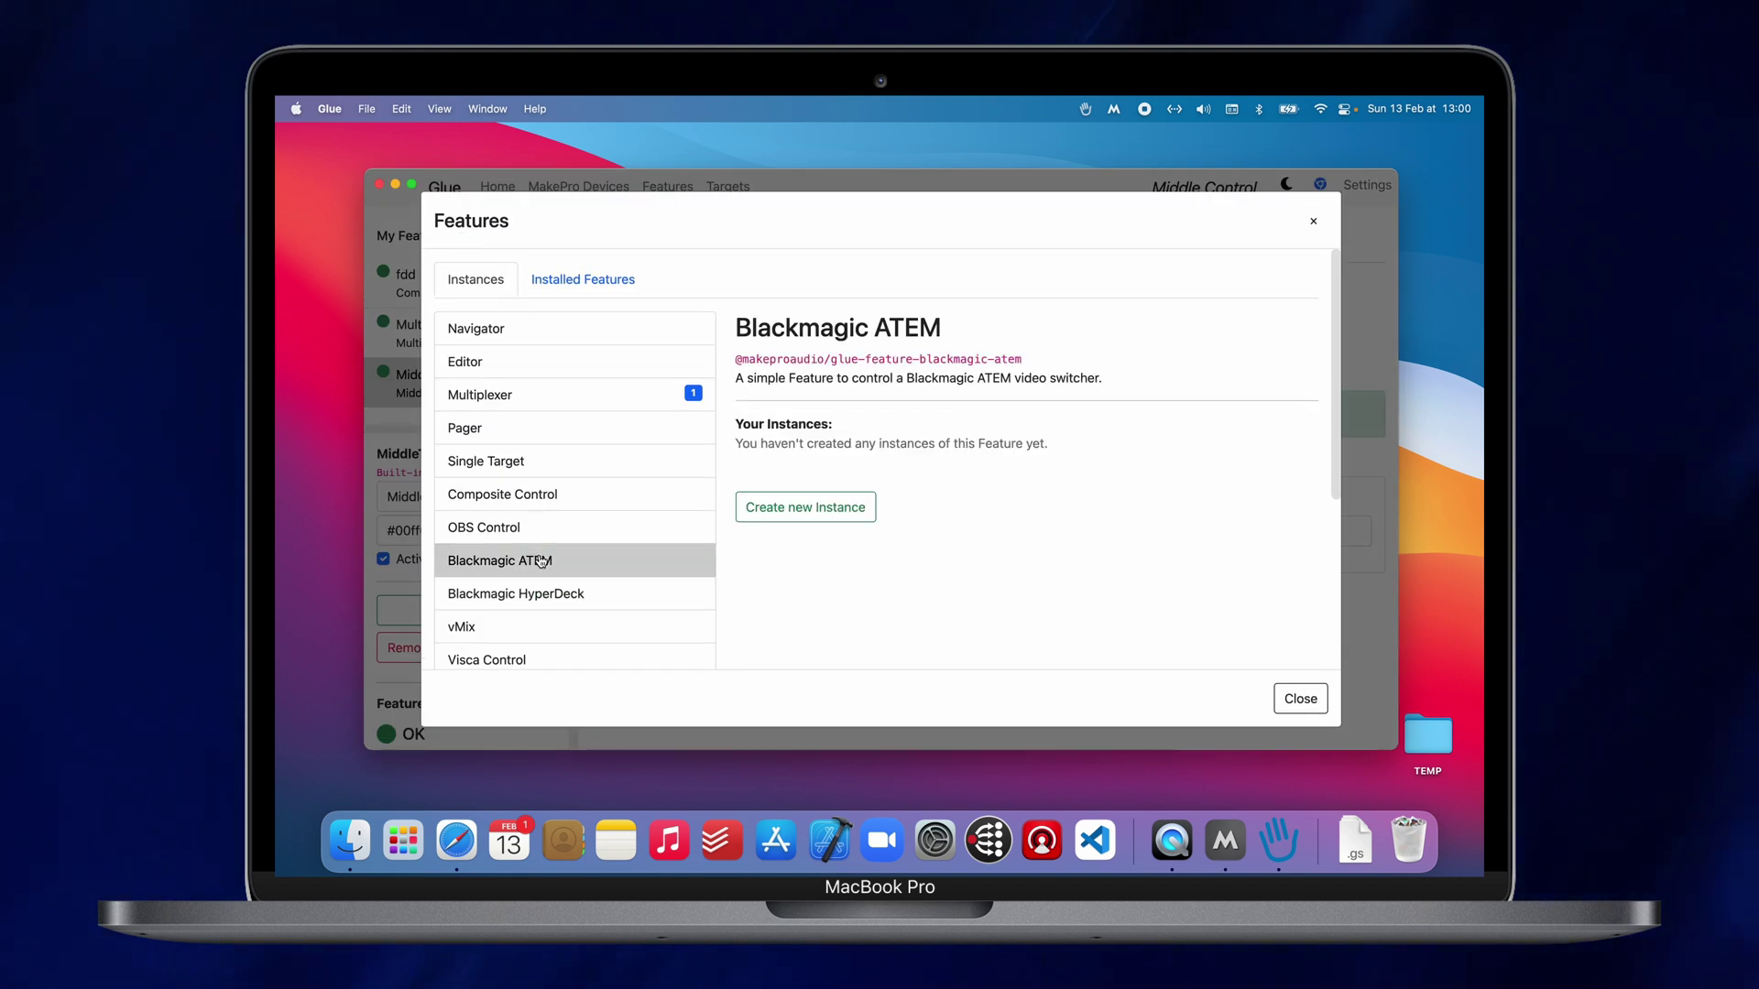
{"action": "left_click", "coordinate": [774, 509]}
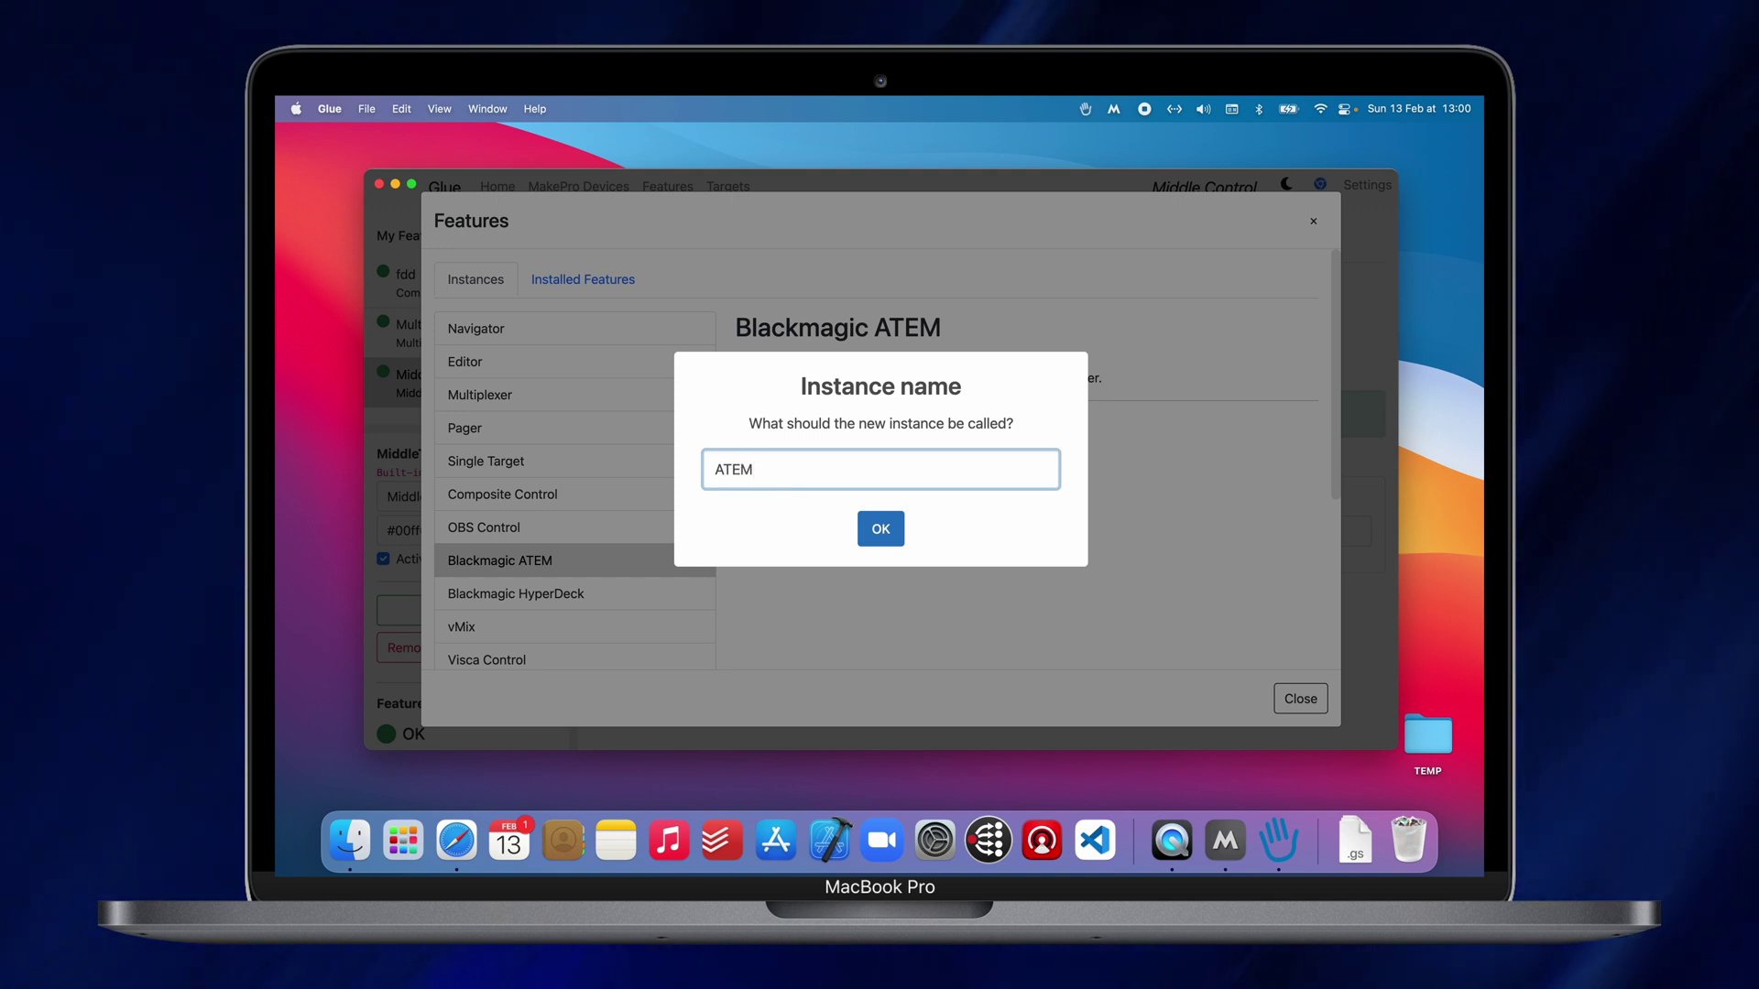
{"action": "left_click", "coordinate": [882, 529]}
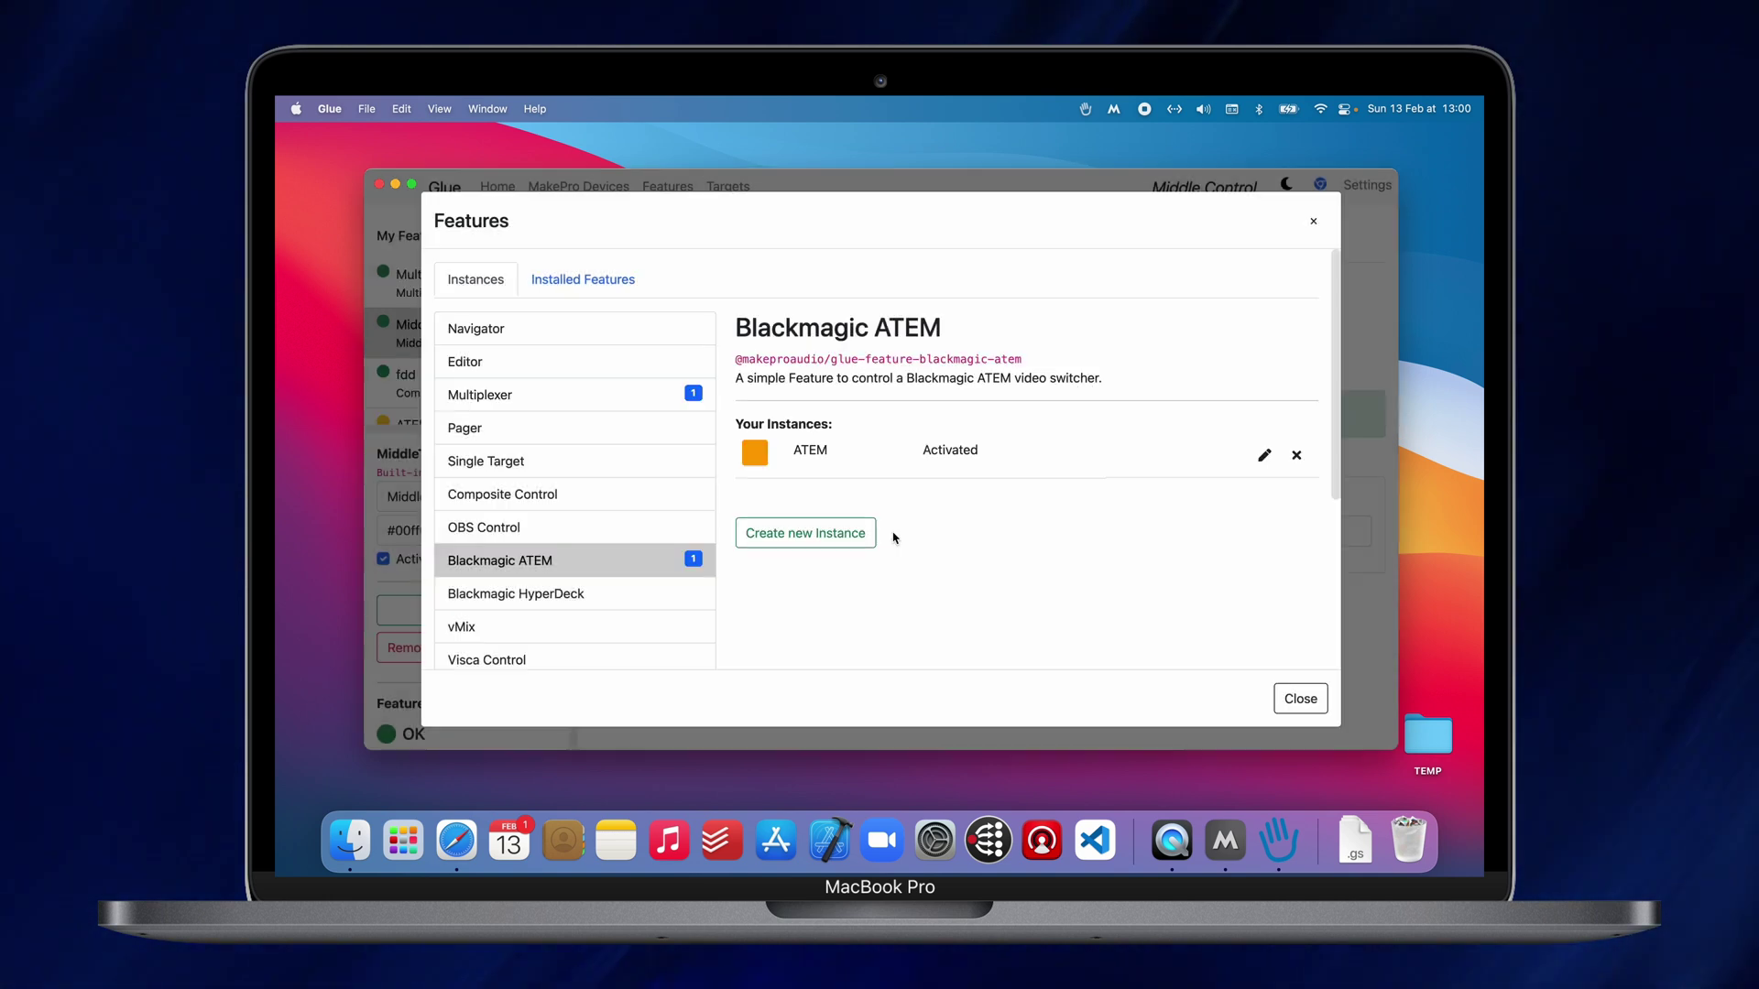
{"action": "left_click", "coordinate": [1301, 699]}
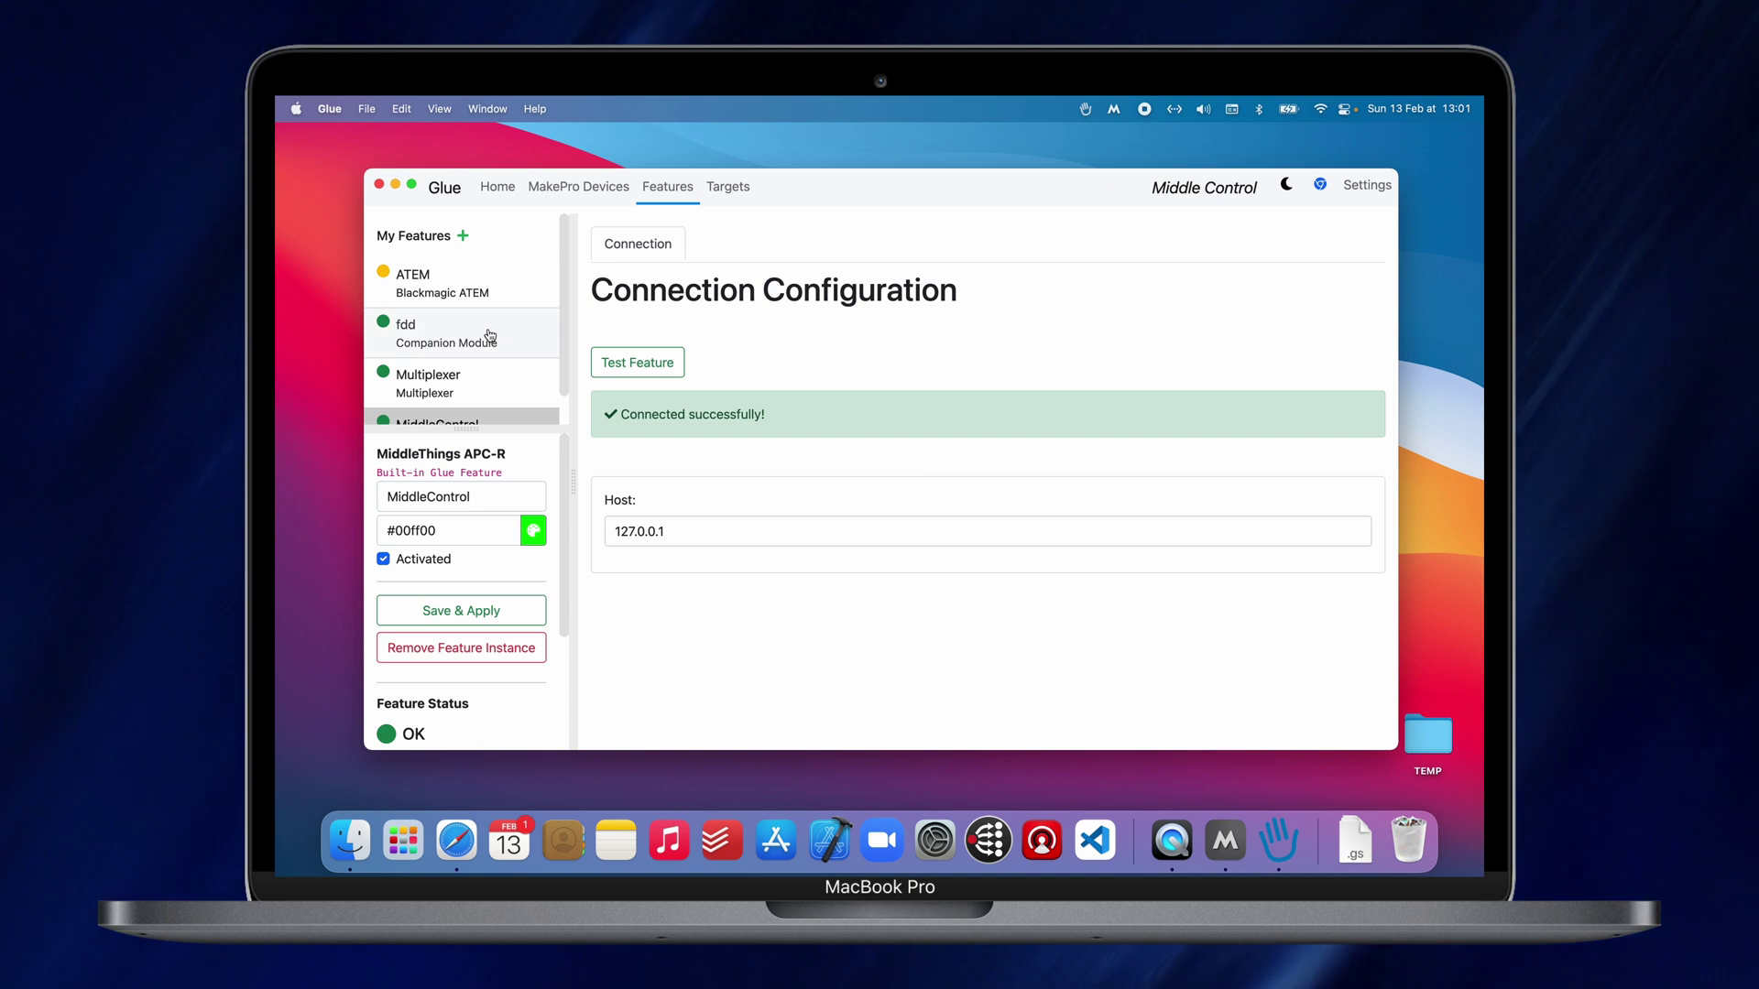
Step: Inspect the ATEM feature's configuration, with host 192.168.8.24
{"action": "left_click", "coordinate": [483, 292]}
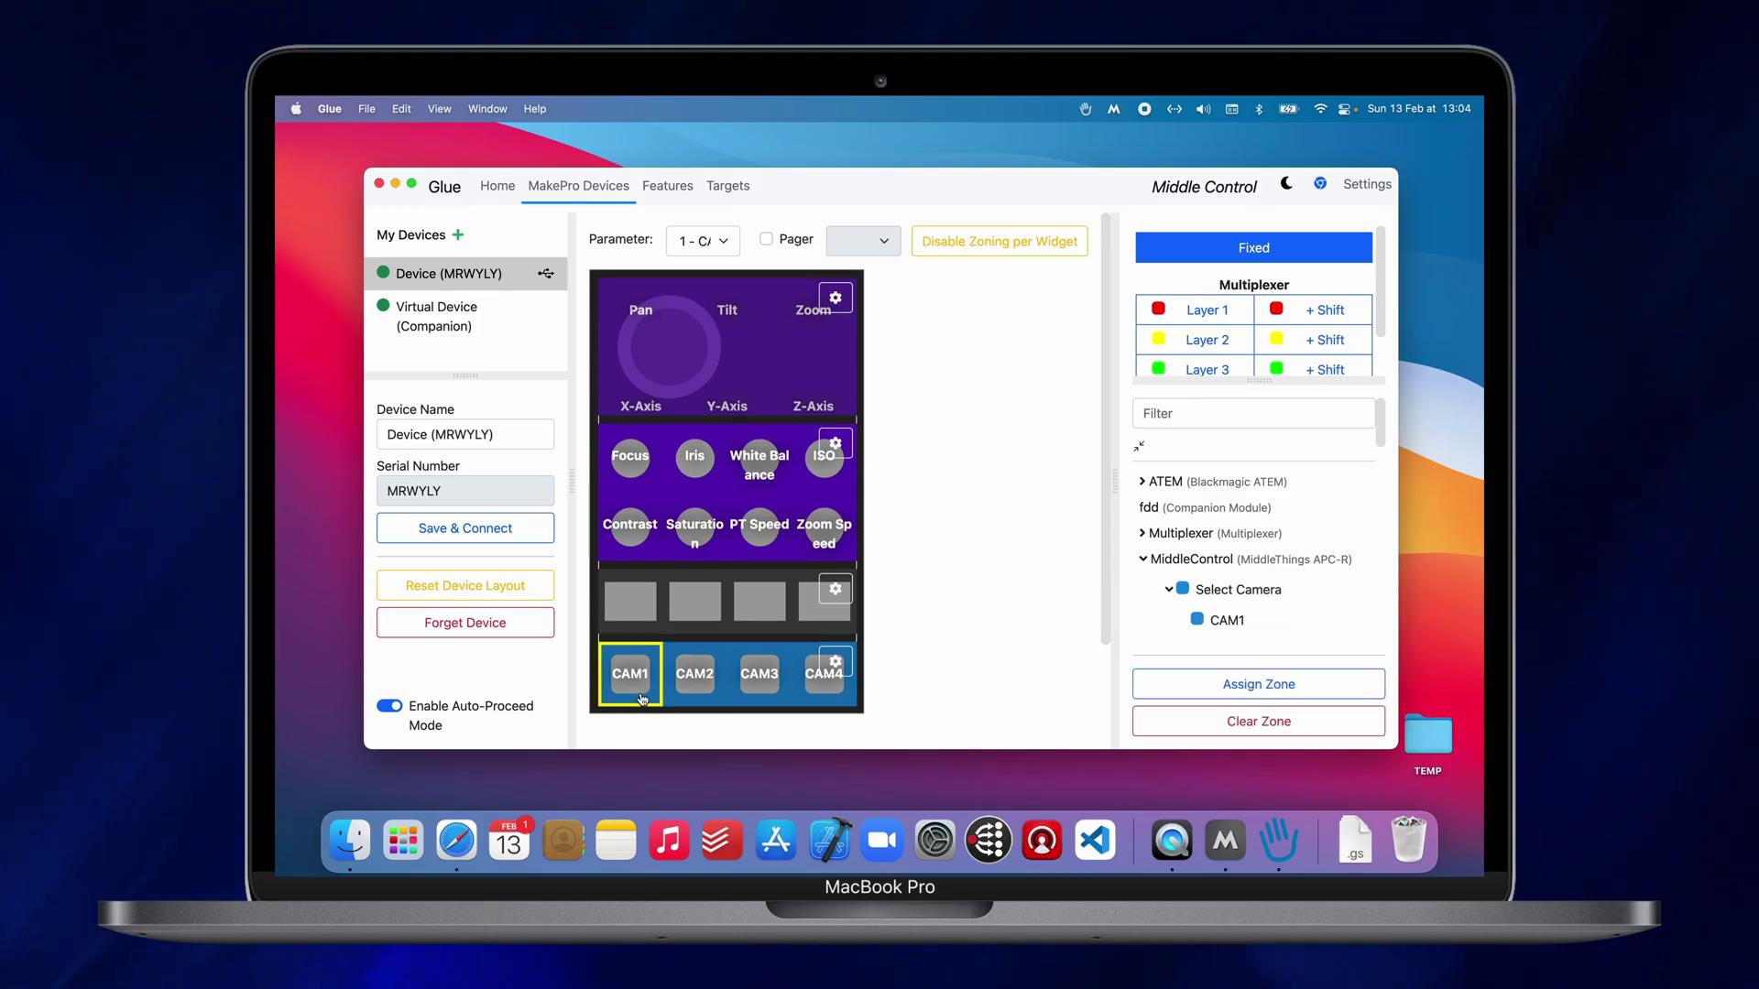
Step: Assign the chosen MiddleControl Select Camera action to the CAM4 zone
{"action": "scroll", "coordinate": [1199, 577], "scroll_direction": "down", "scroll_amount": 3}
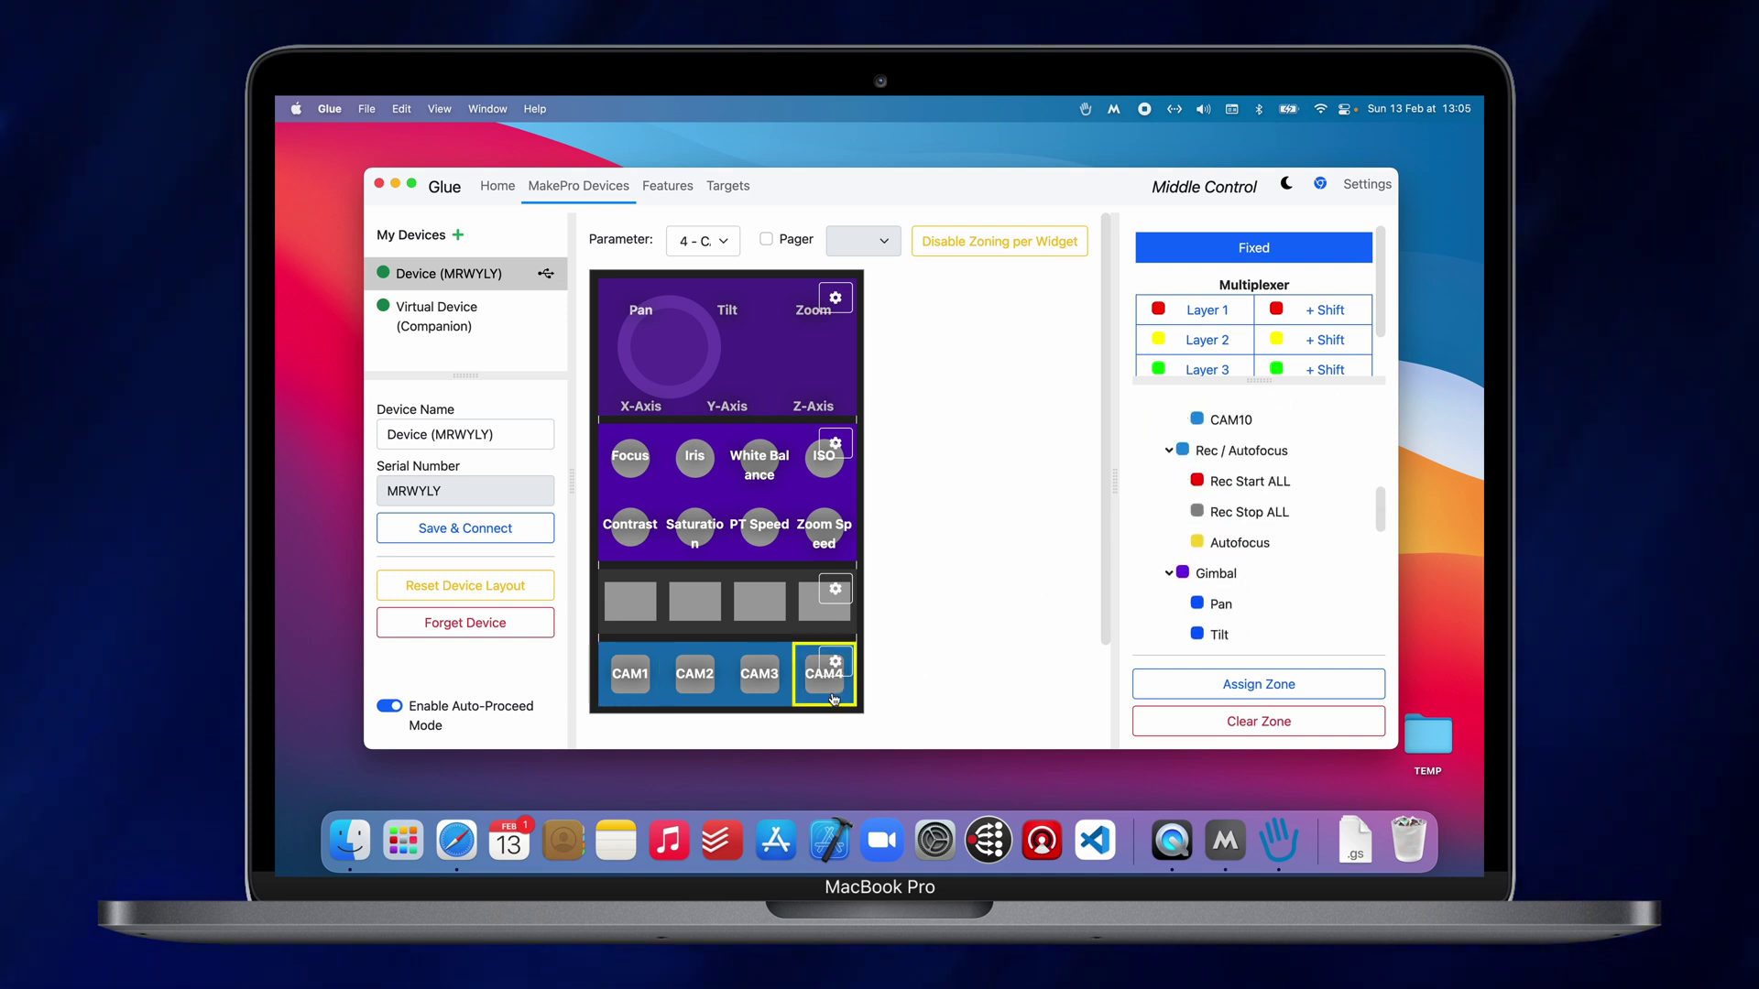
{"action": "left_click", "coordinate": [1234, 489]}
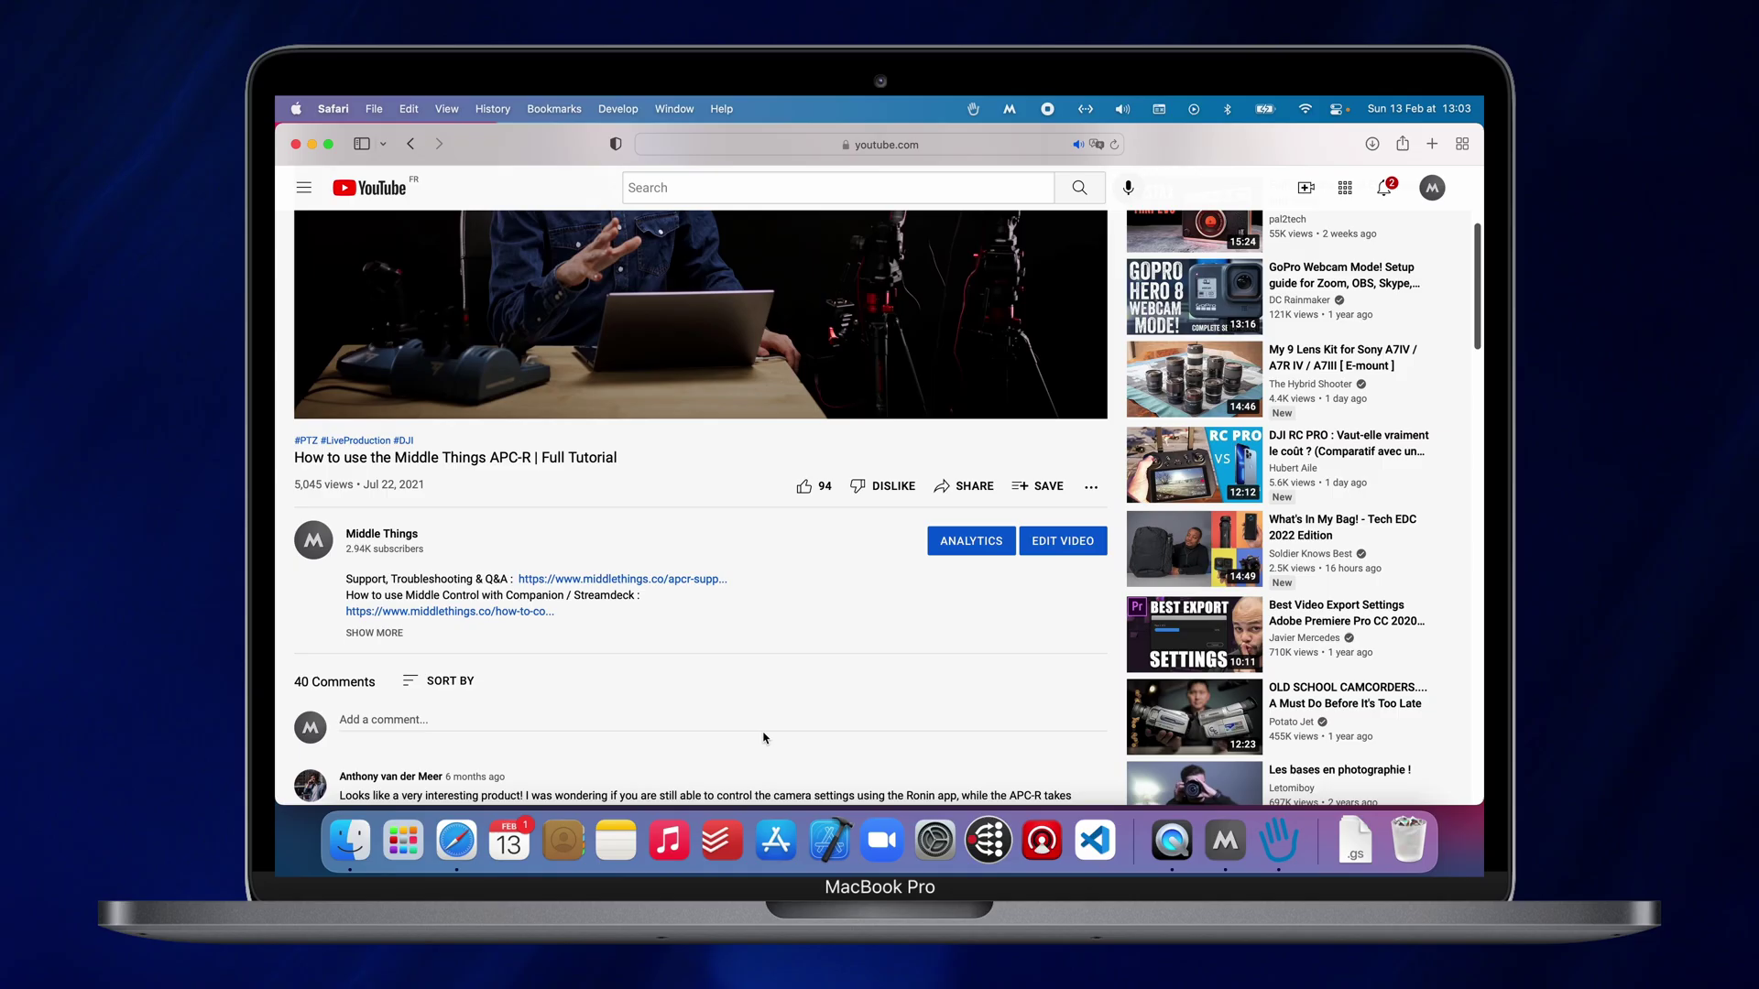
Step: Scroll back up through the Middle Things APC-R full tutorial page on YouTube
{"action": "scroll", "coordinate": [765, 736], "scroll_direction": "up", "scroll_amount": 5}
{"action": "scroll", "coordinate": [765, 738], "scroll_direction": "up", "scroll_amount": 1}
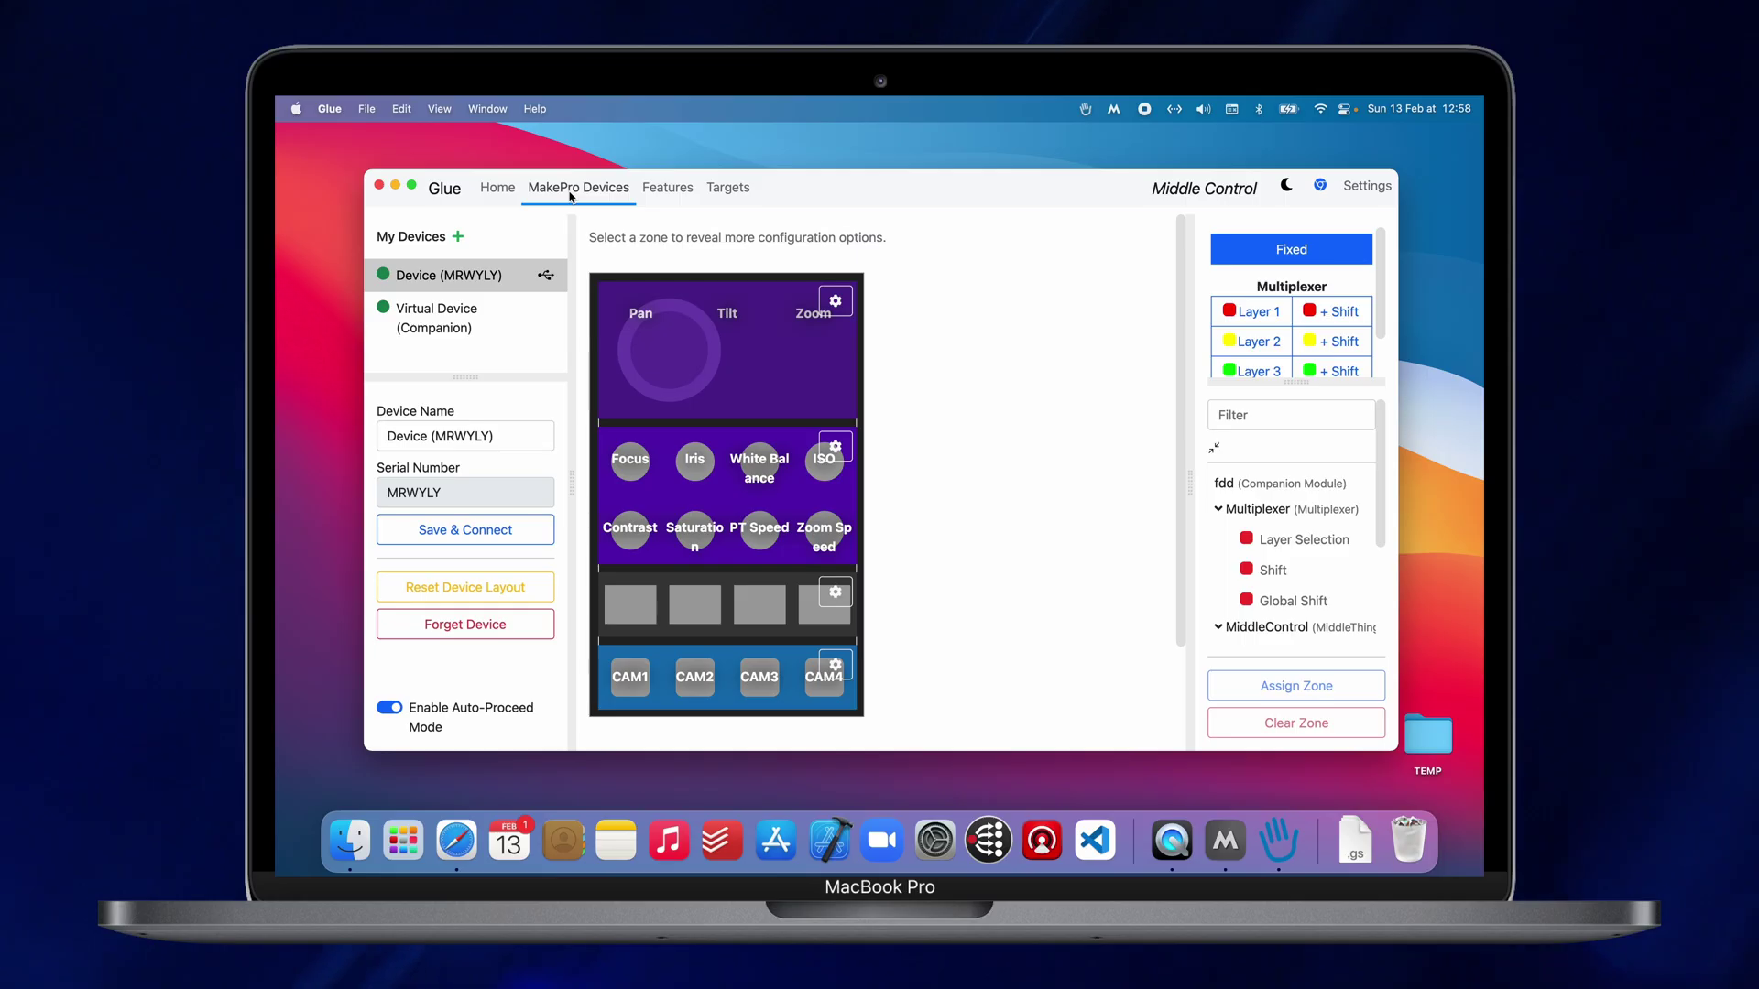
{"action": "left_click", "coordinate": [666, 188]}
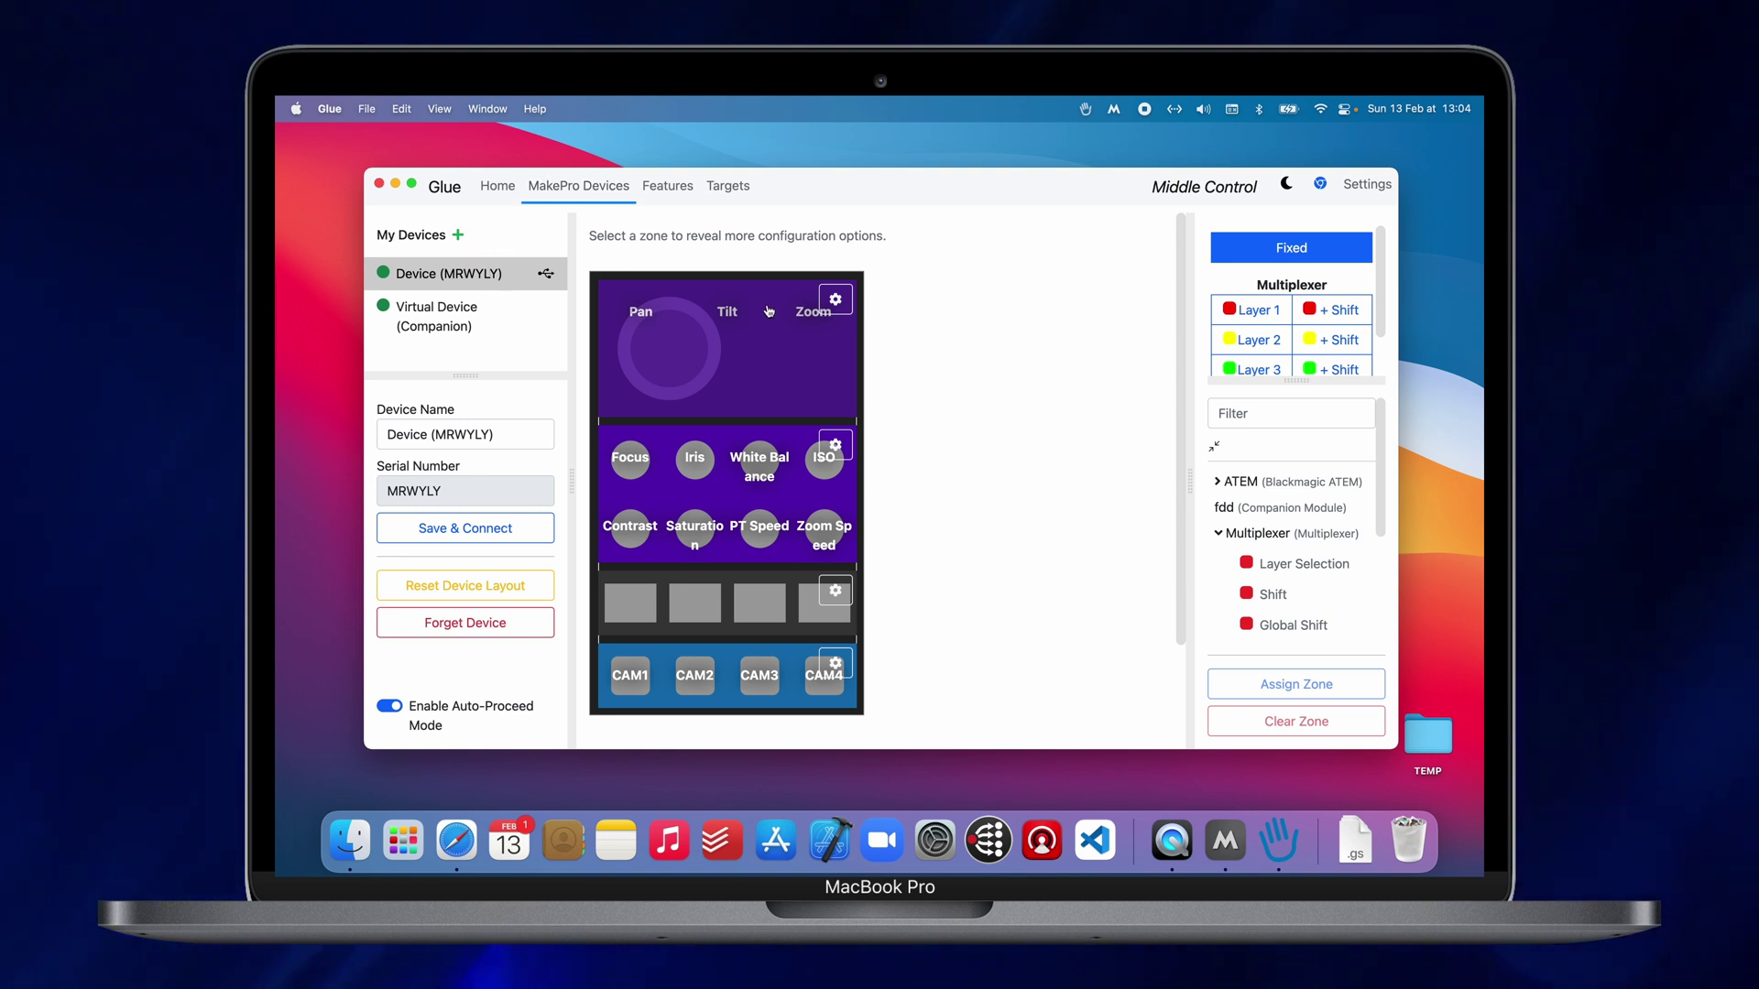
{"action": "left_click", "coordinate": [835, 301]}
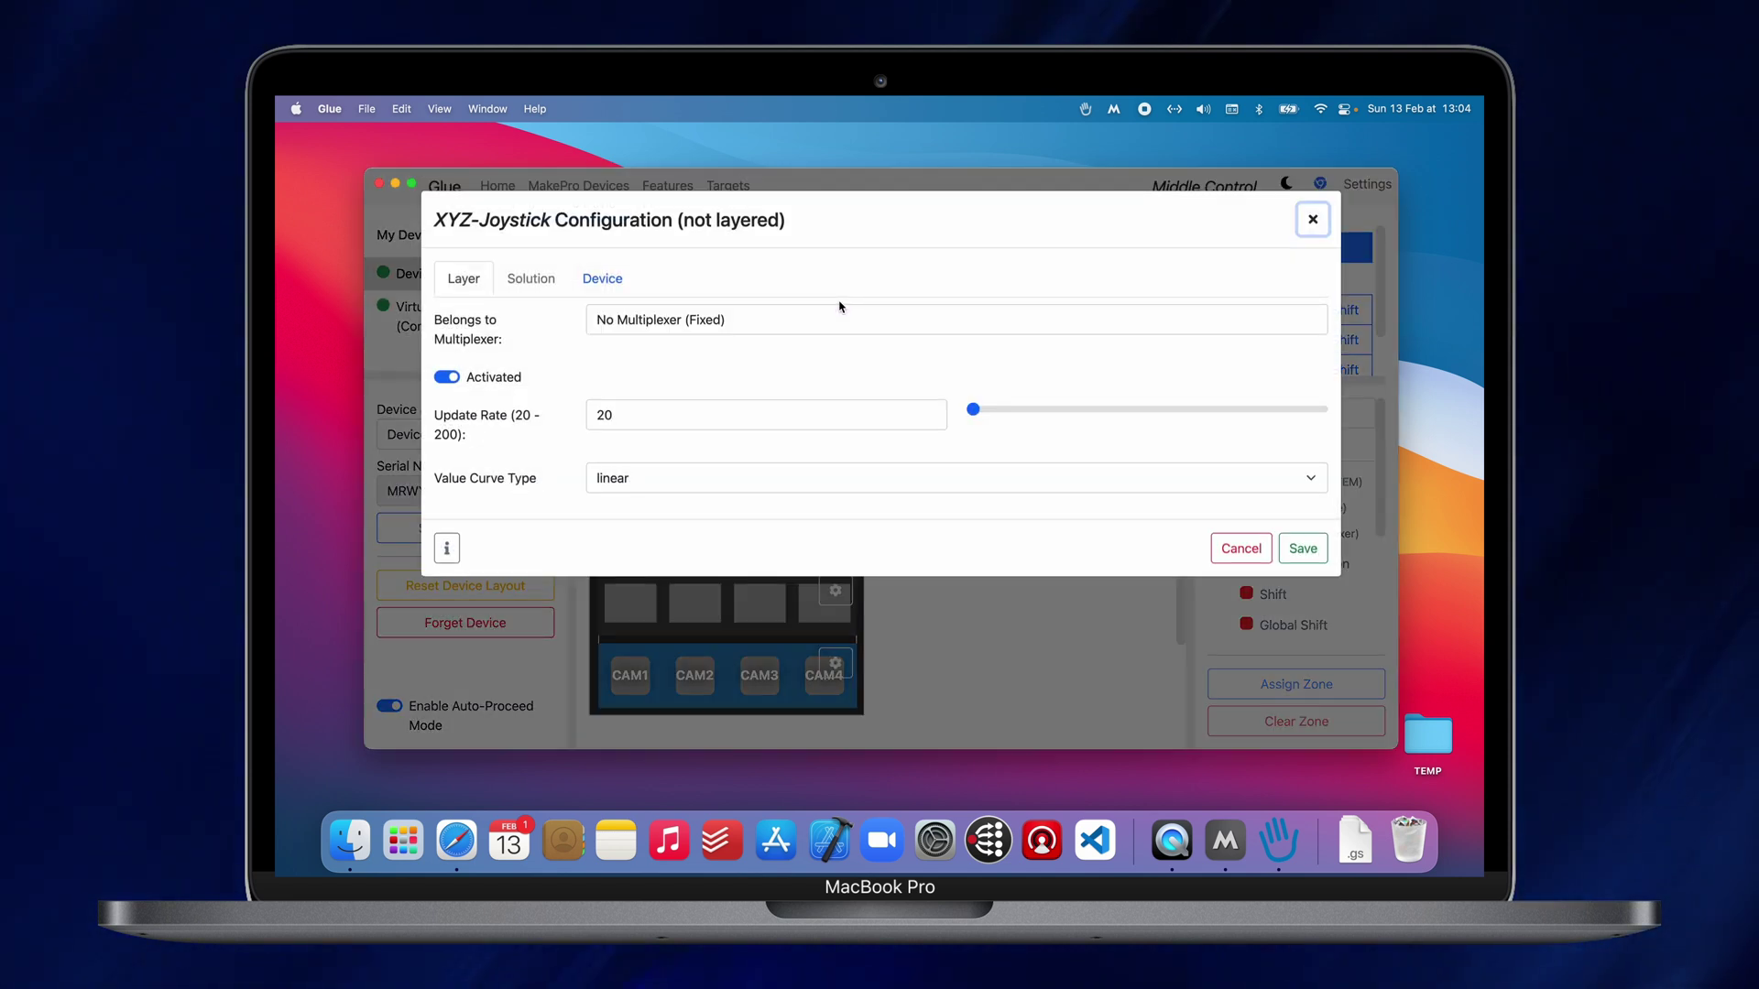
{"action": "left_click", "coordinate": [610, 281]}
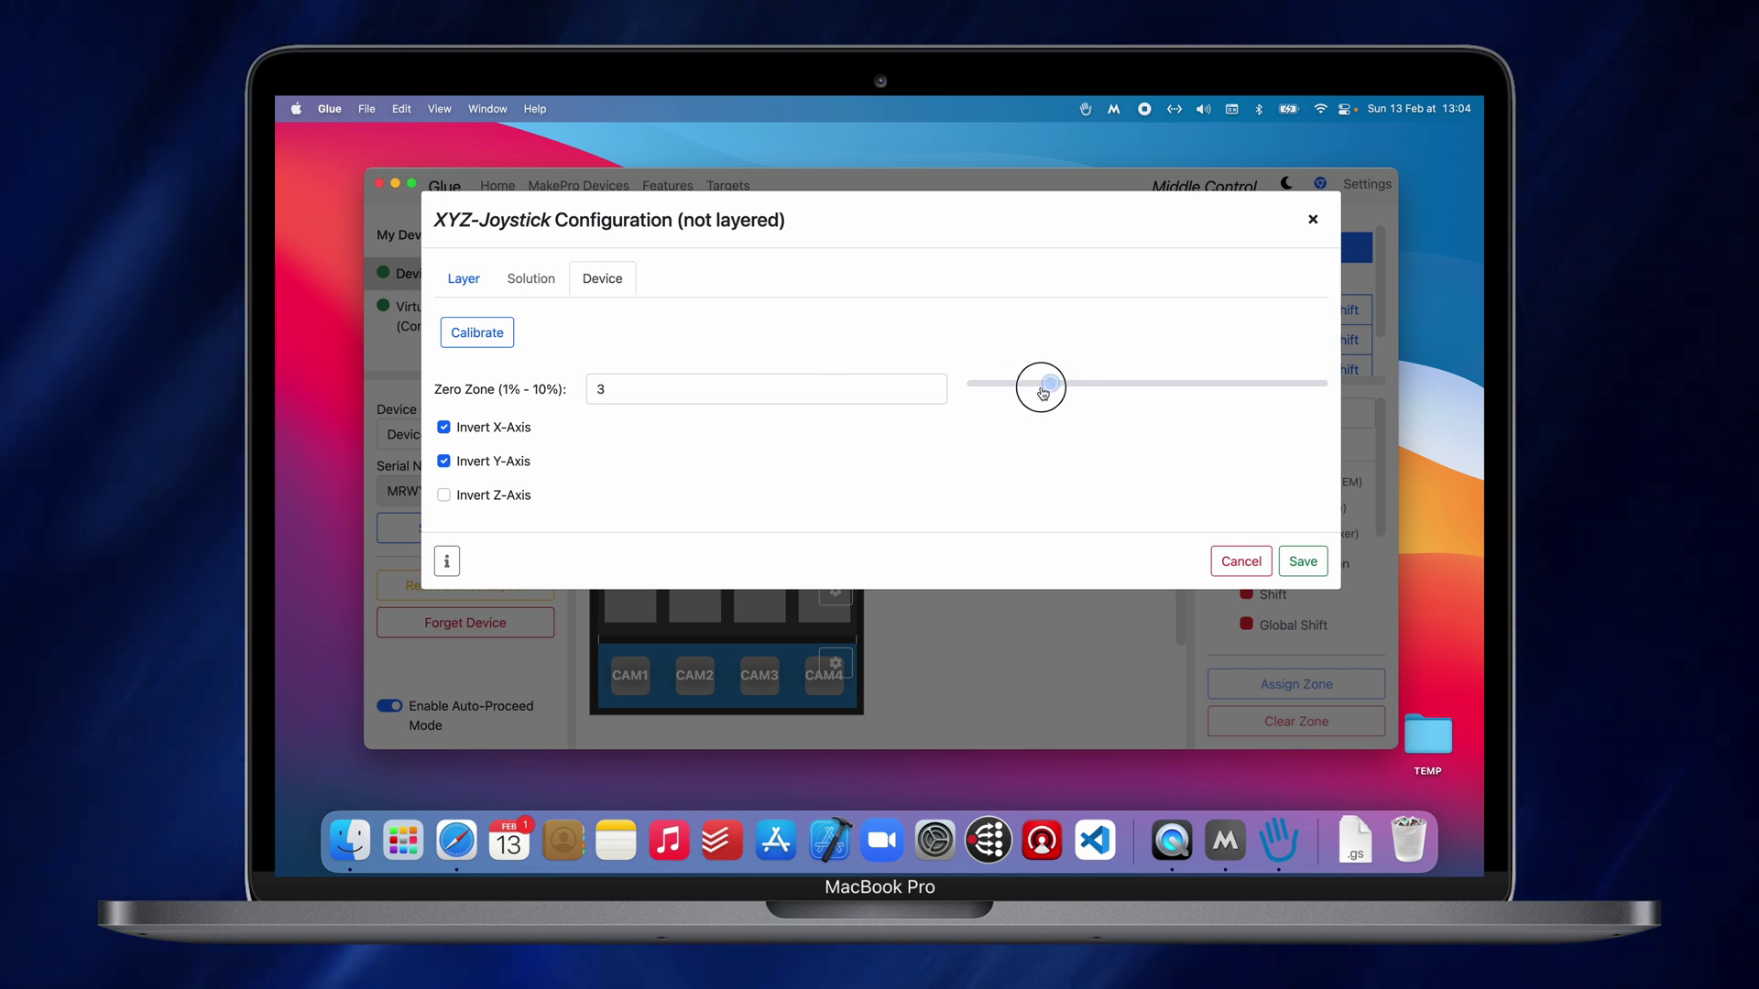
{"action": "left_click_drag", "start_coordinate": [1019, 396], "coordinate": [1087, 395]}
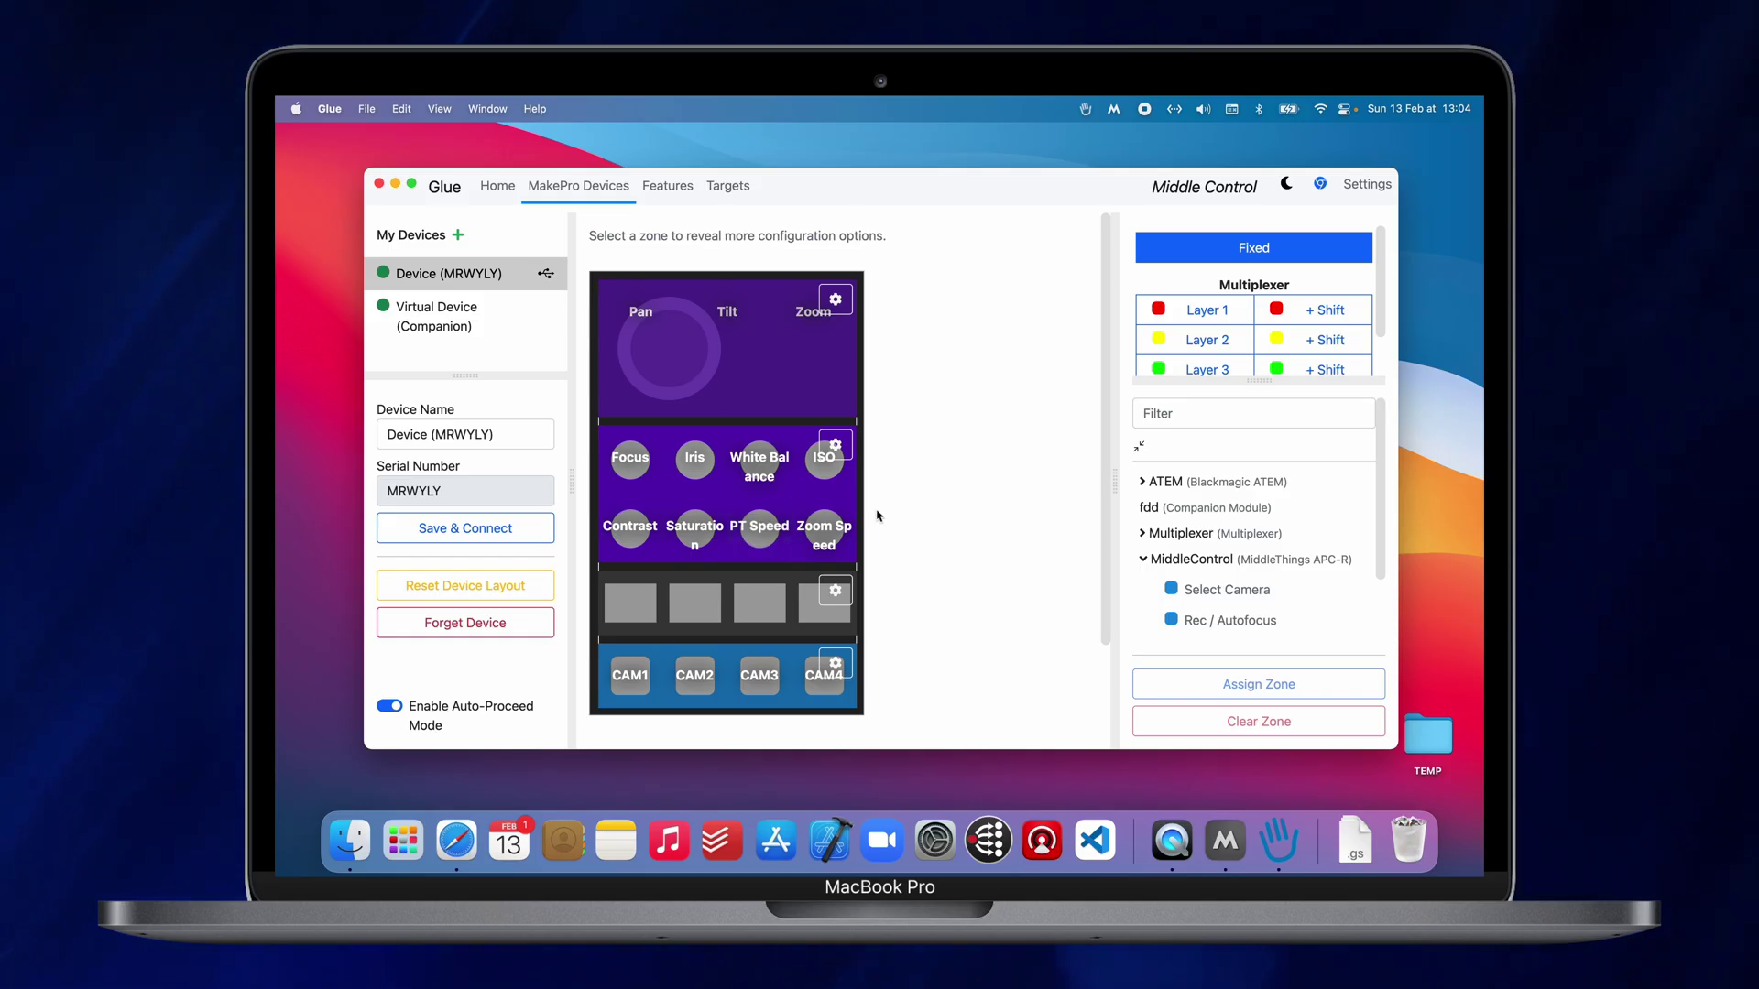
Step: Remap the CAM4 button to Rec Start ALL, replacing its previous mapping
{"action": "left_click", "coordinate": [632, 683]}
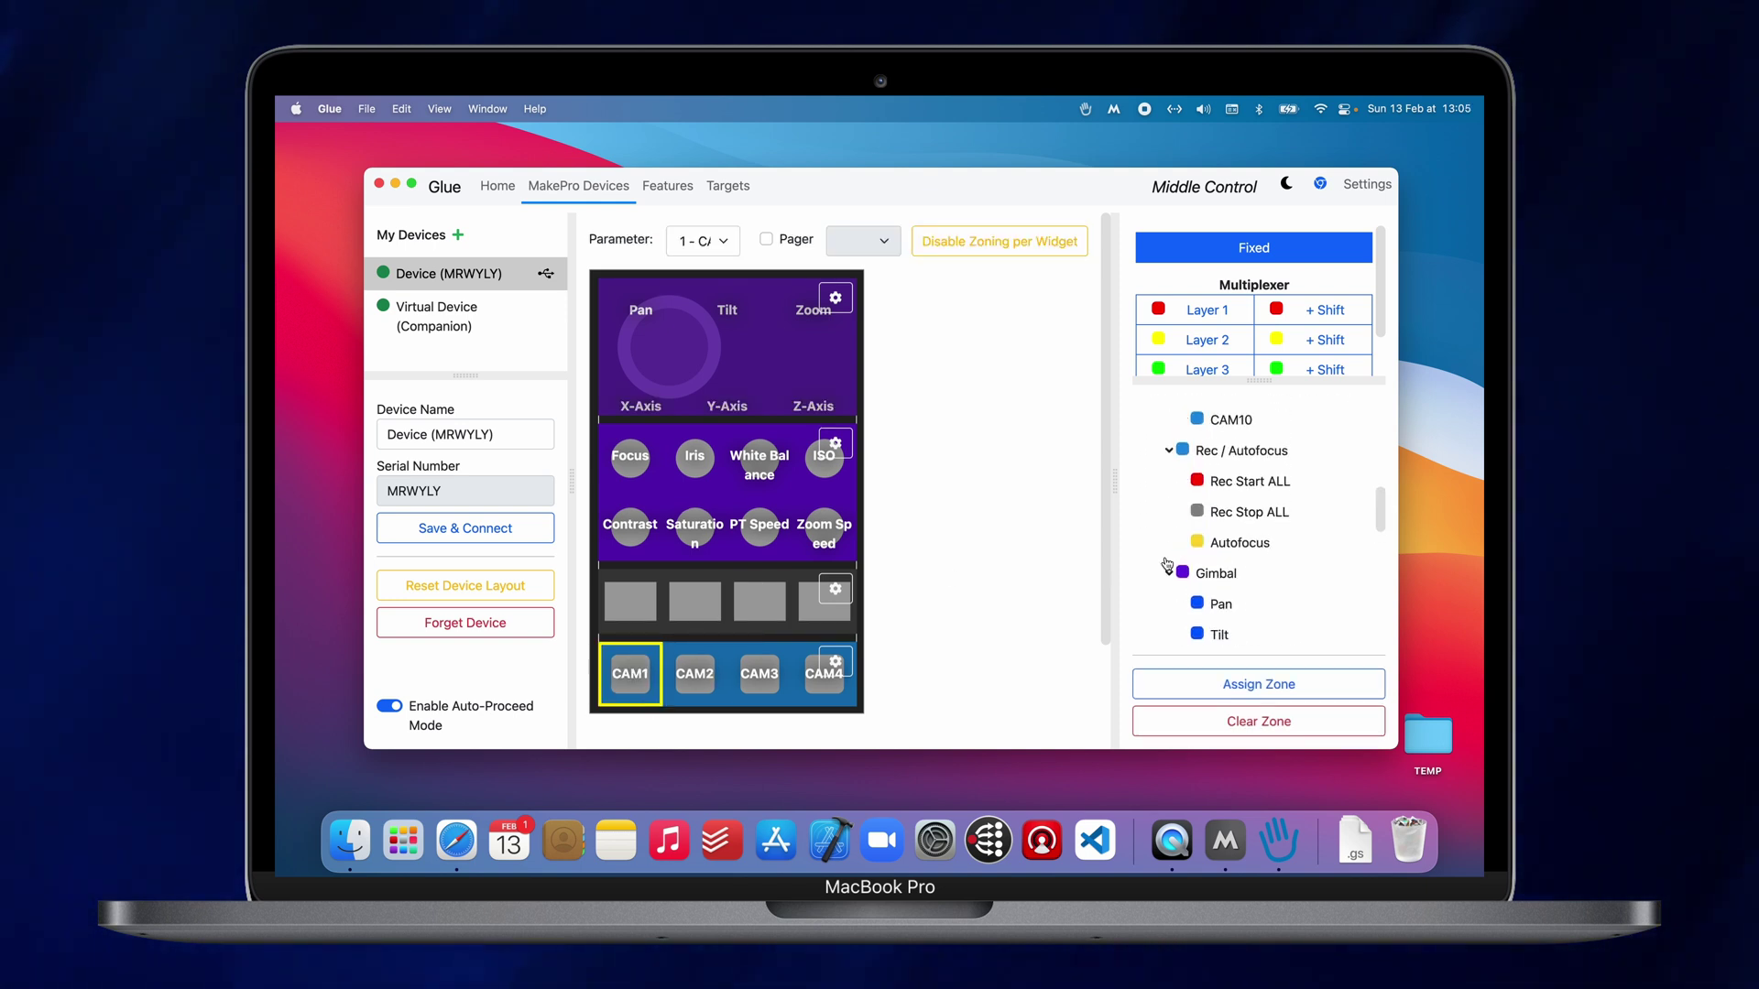
{"action": "left_click", "coordinate": [1233, 488]}
{"action": "left_click", "coordinate": [841, 564]}
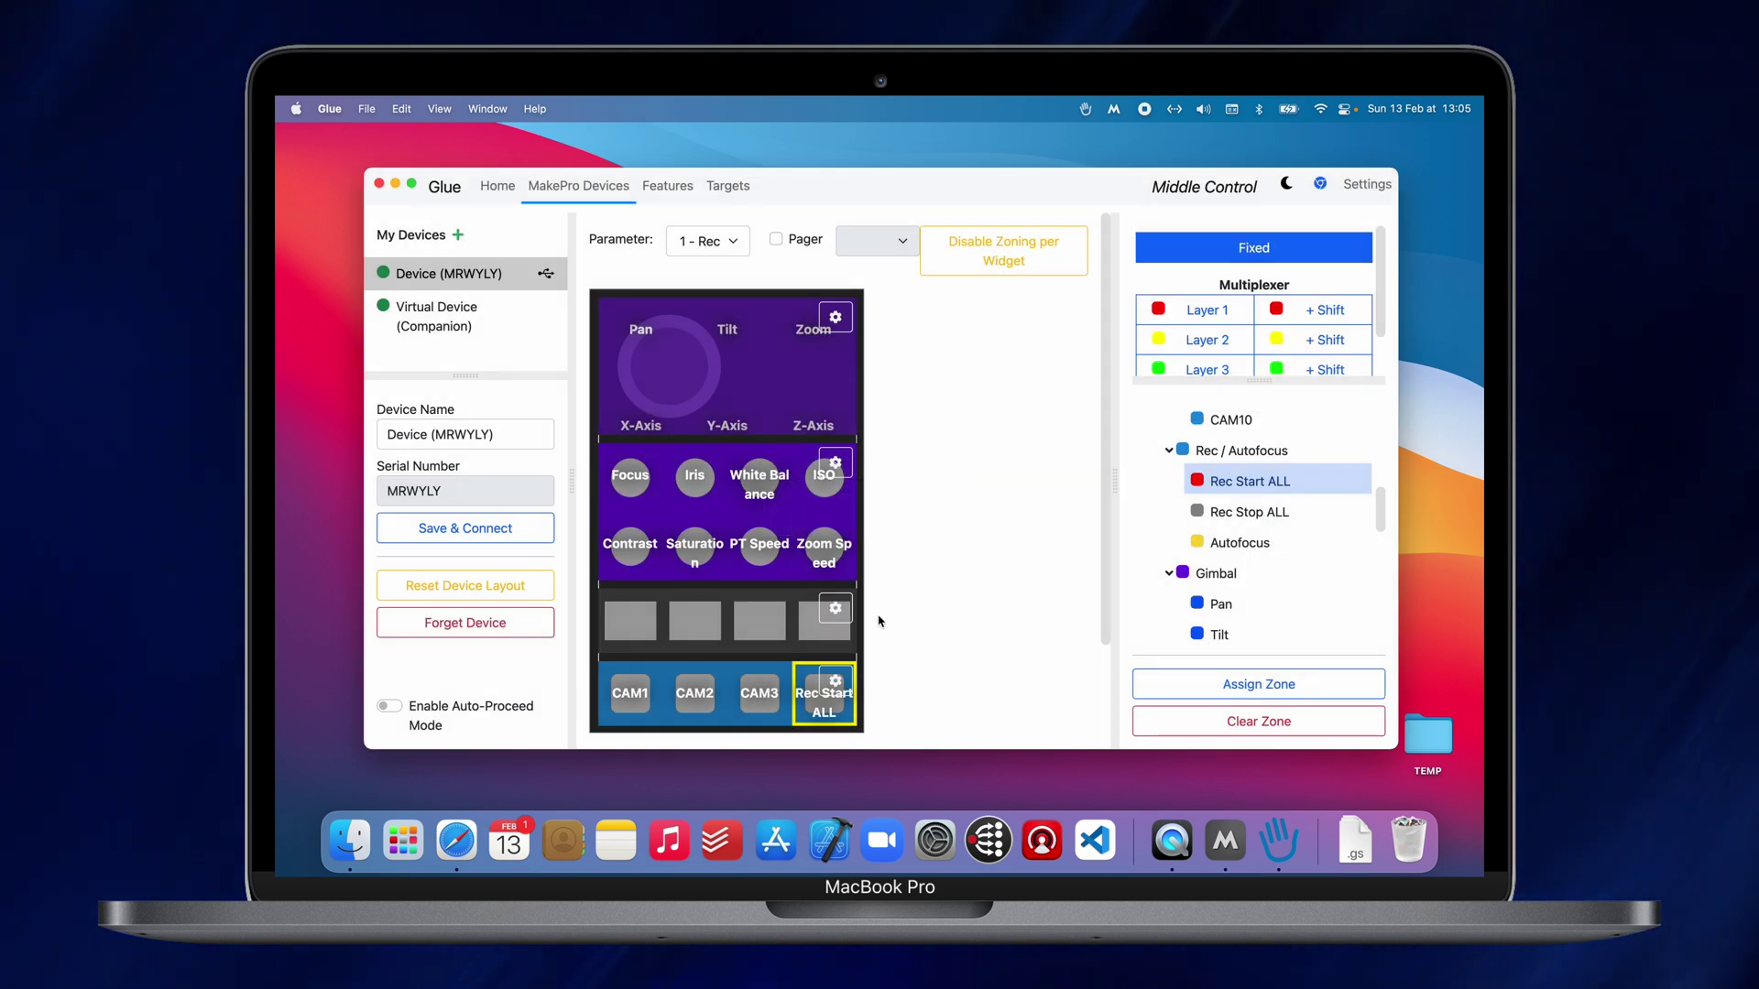
{"action": "scroll", "coordinate": [878, 621], "scroll_direction": "down", "scroll_amount": 3}
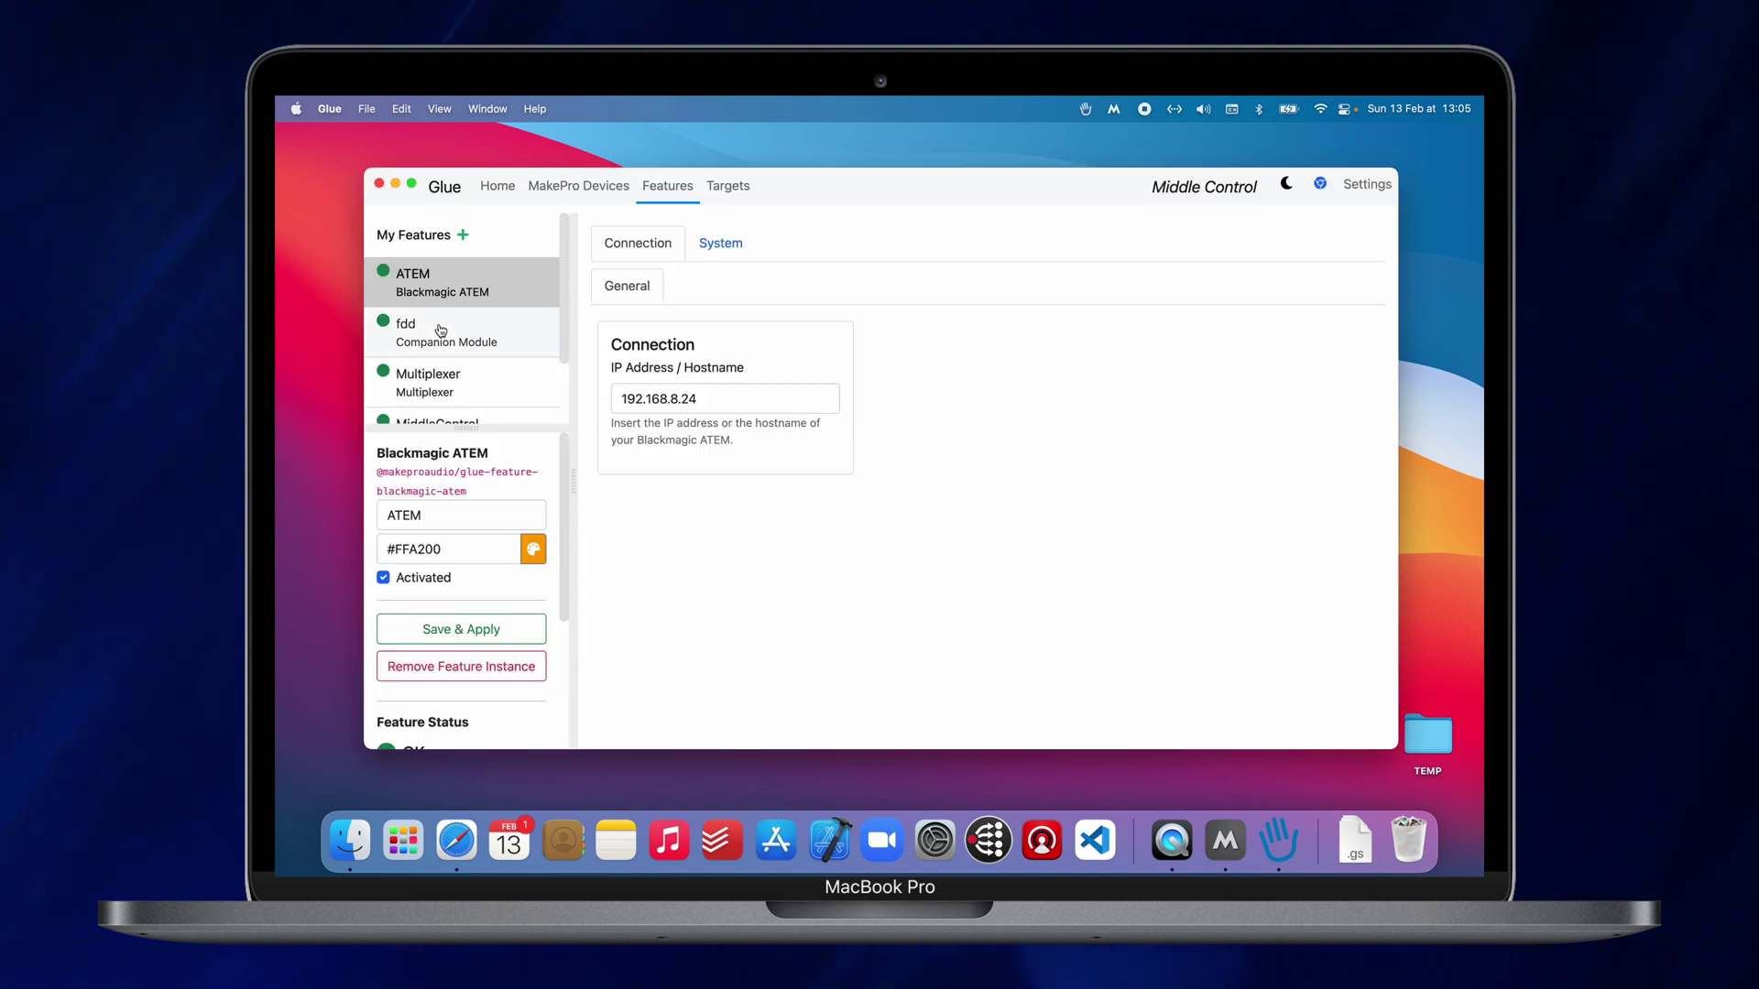
Step: Scroll down the Features page and open the X32 feature's settings
{"action": "scroll", "coordinate": [441, 331], "scroll_direction": "down", "scroll_amount": 2}
{"action": "left_click", "coordinate": [443, 391]}
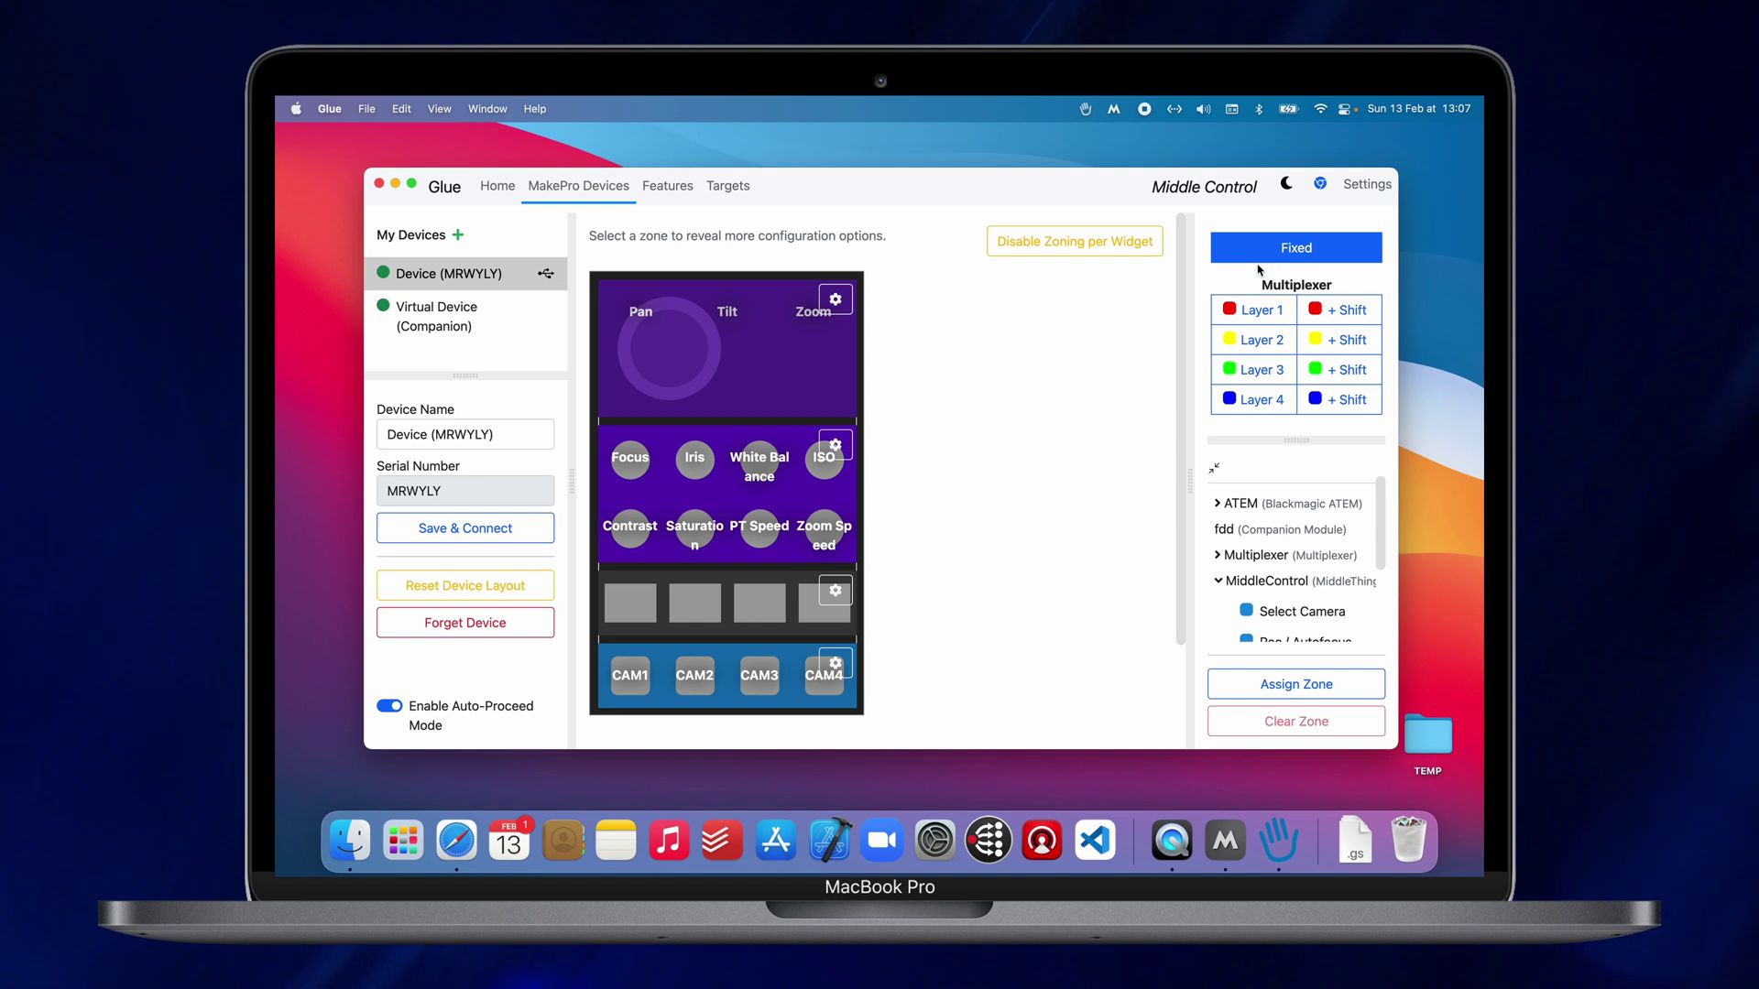
Step: On multiplexer Layer 1, assign Focus to the first knob in the second row
{"action": "left_click", "coordinate": [1260, 311]}
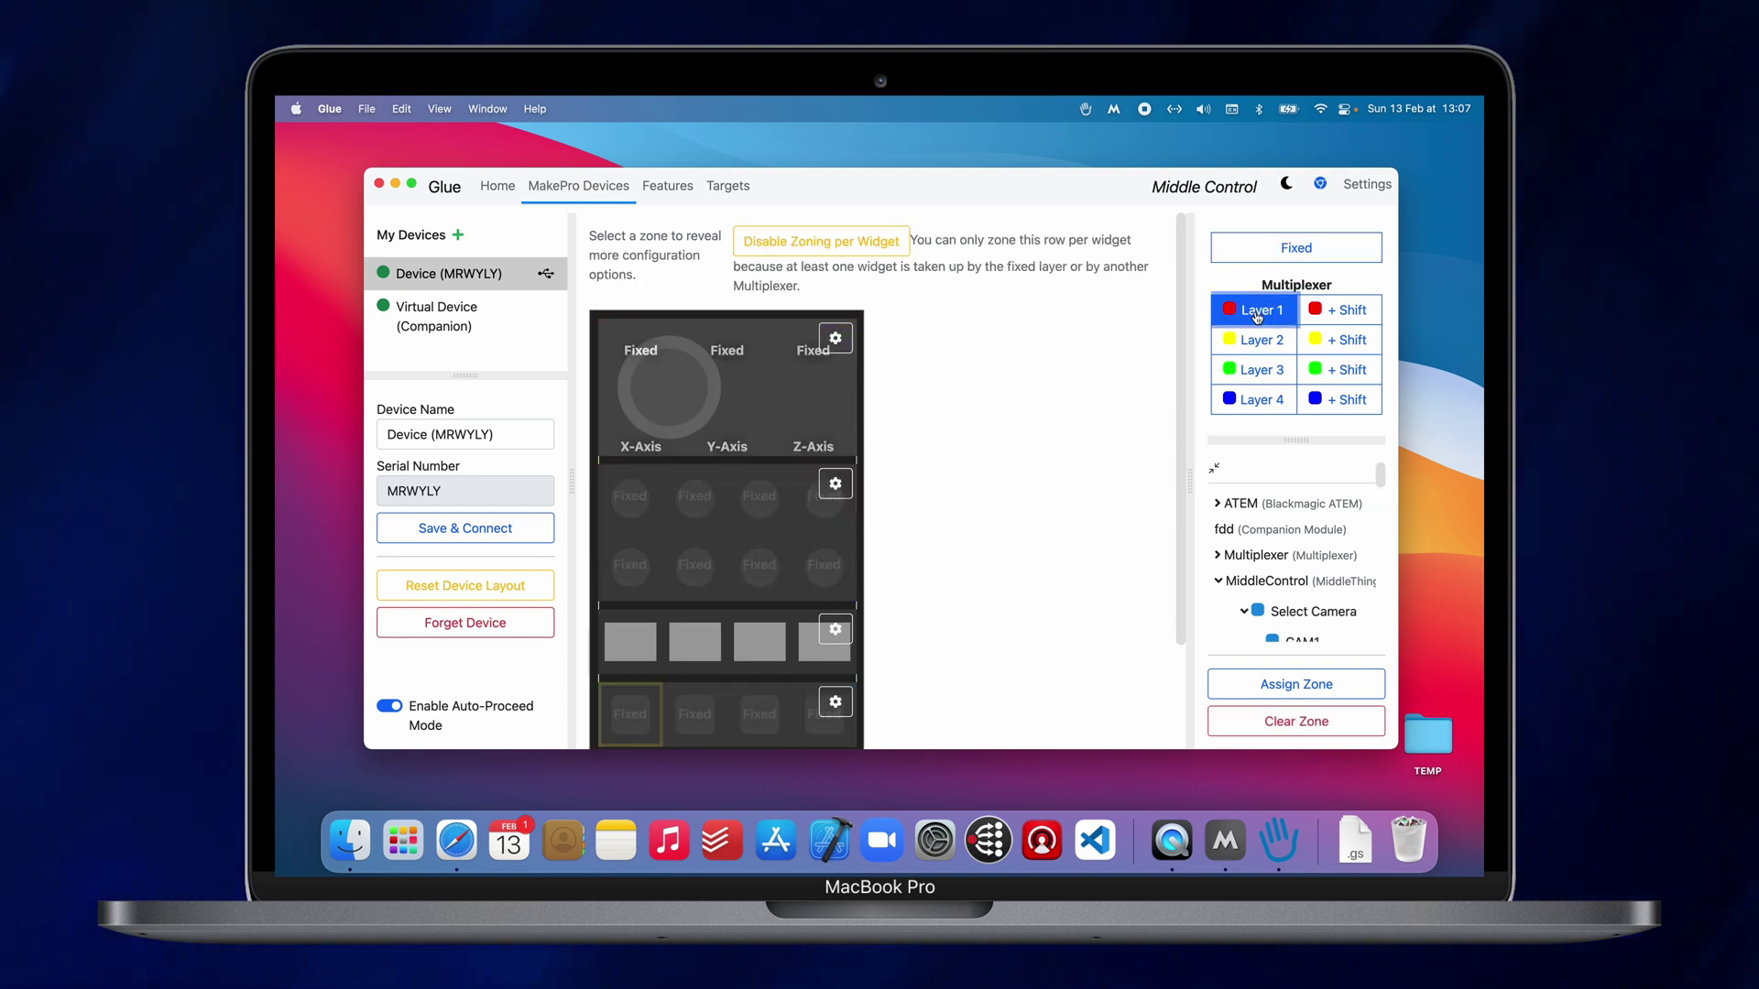
{"action": "scroll", "coordinate": [1060, 432], "scroll_direction": "down", "scroll_amount": 2}
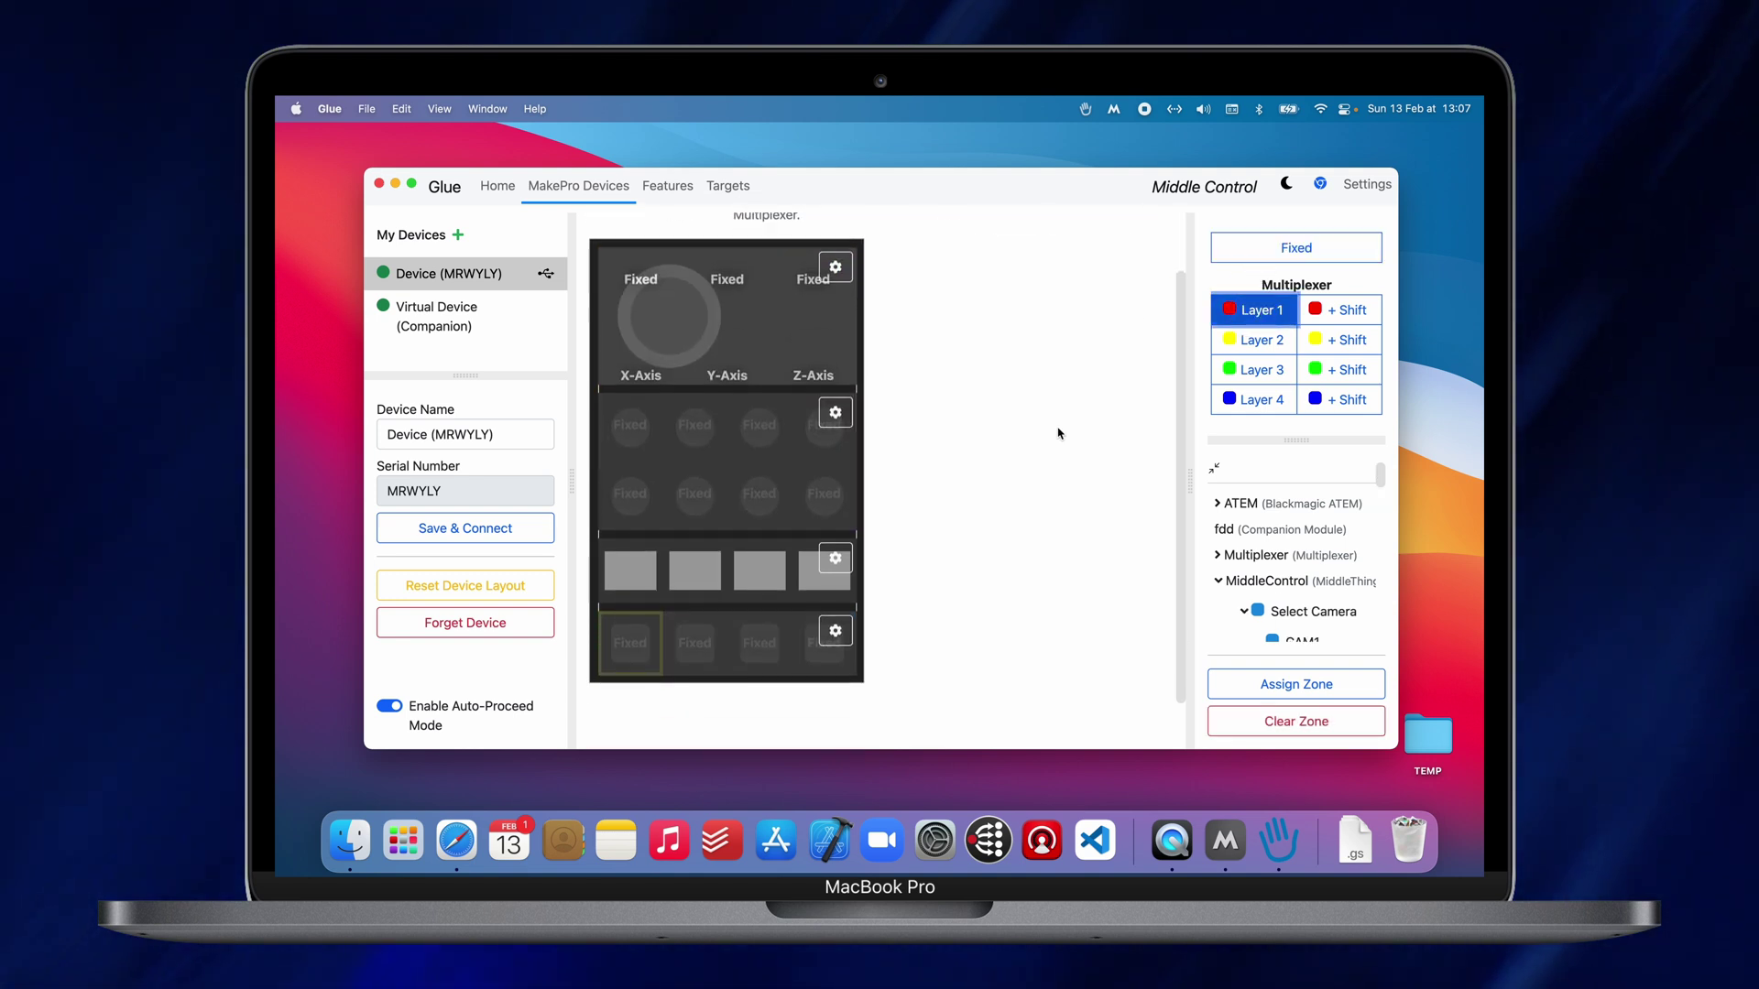
{"action": "scroll", "coordinate": [1242, 544], "scroll_direction": "down", "scroll_amount": 3}
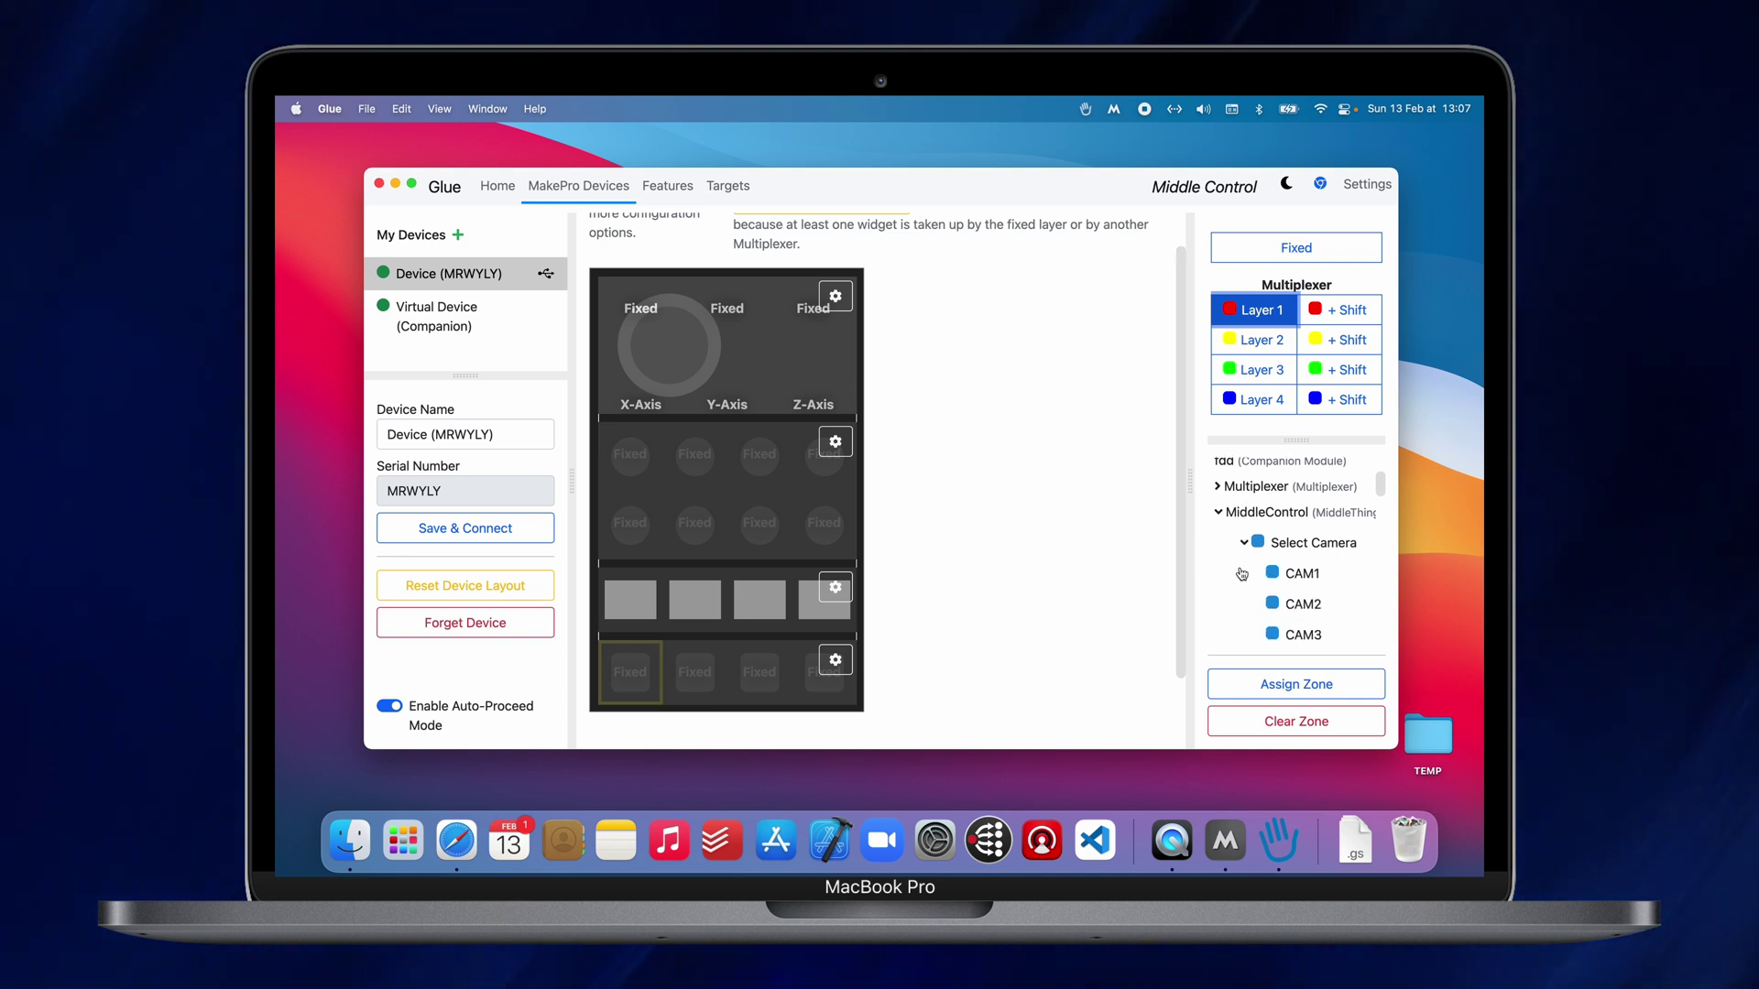
{"action": "left_click", "coordinate": [1244, 497]}
{"action": "scroll", "coordinate": [1301, 550], "scroll_direction": "down", "scroll_amount": 5}
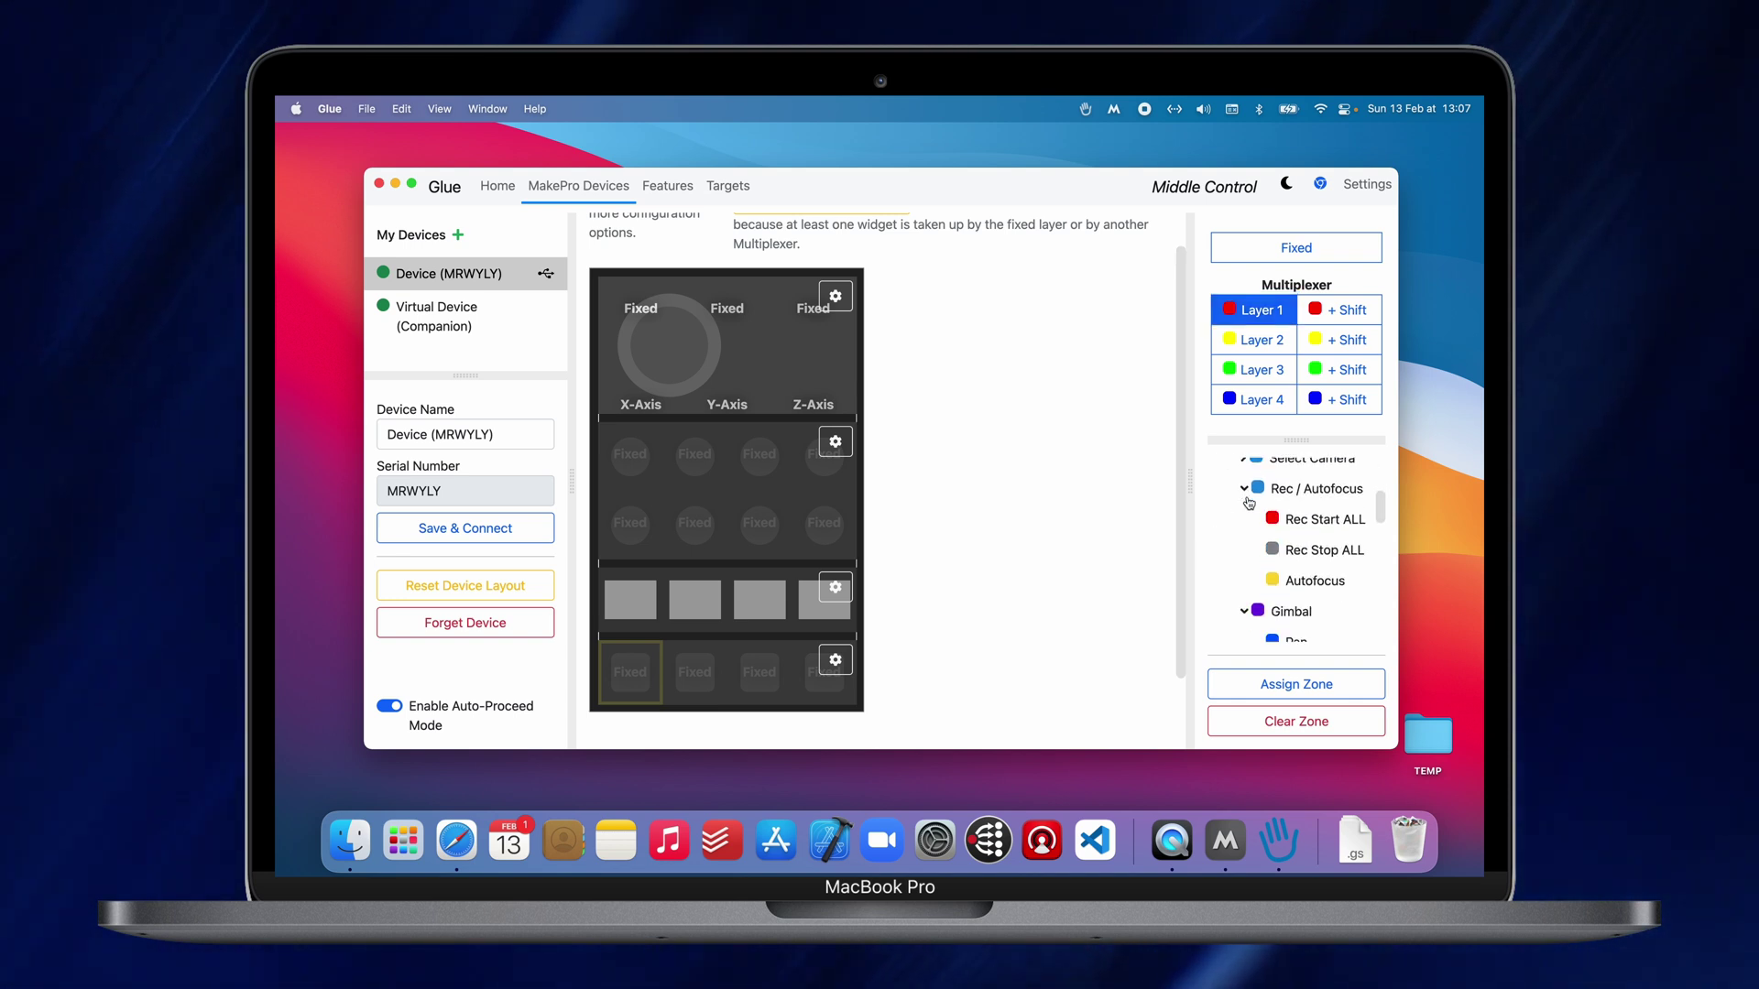
{"action": "left_click", "coordinate": [1301, 527]}
{"action": "left_click", "coordinate": [631, 453]}
{"action": "left_click", "coordinate": [841, 565]}
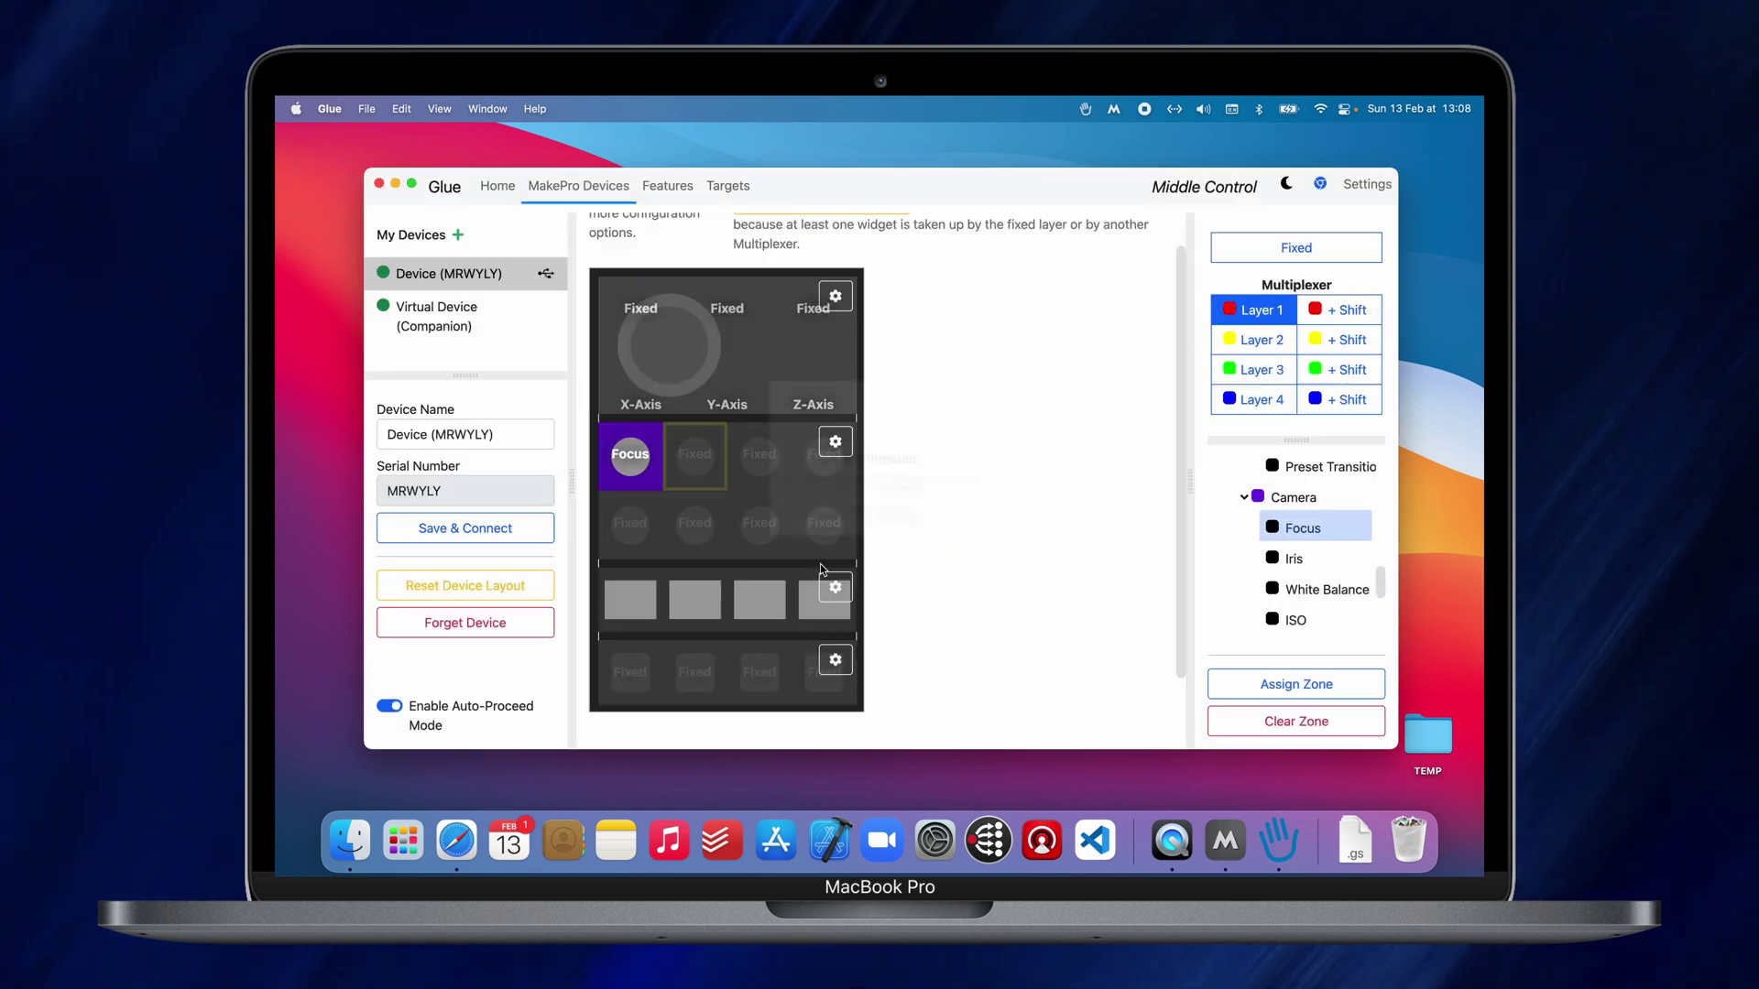
Step: Assign Iris to the second knob on Layer 1, accepting both replacement prompts
{"action": "left_click", "coordinate": [1306, 566]}
{"action": "left_click", "coordinate": [1347, 558]}
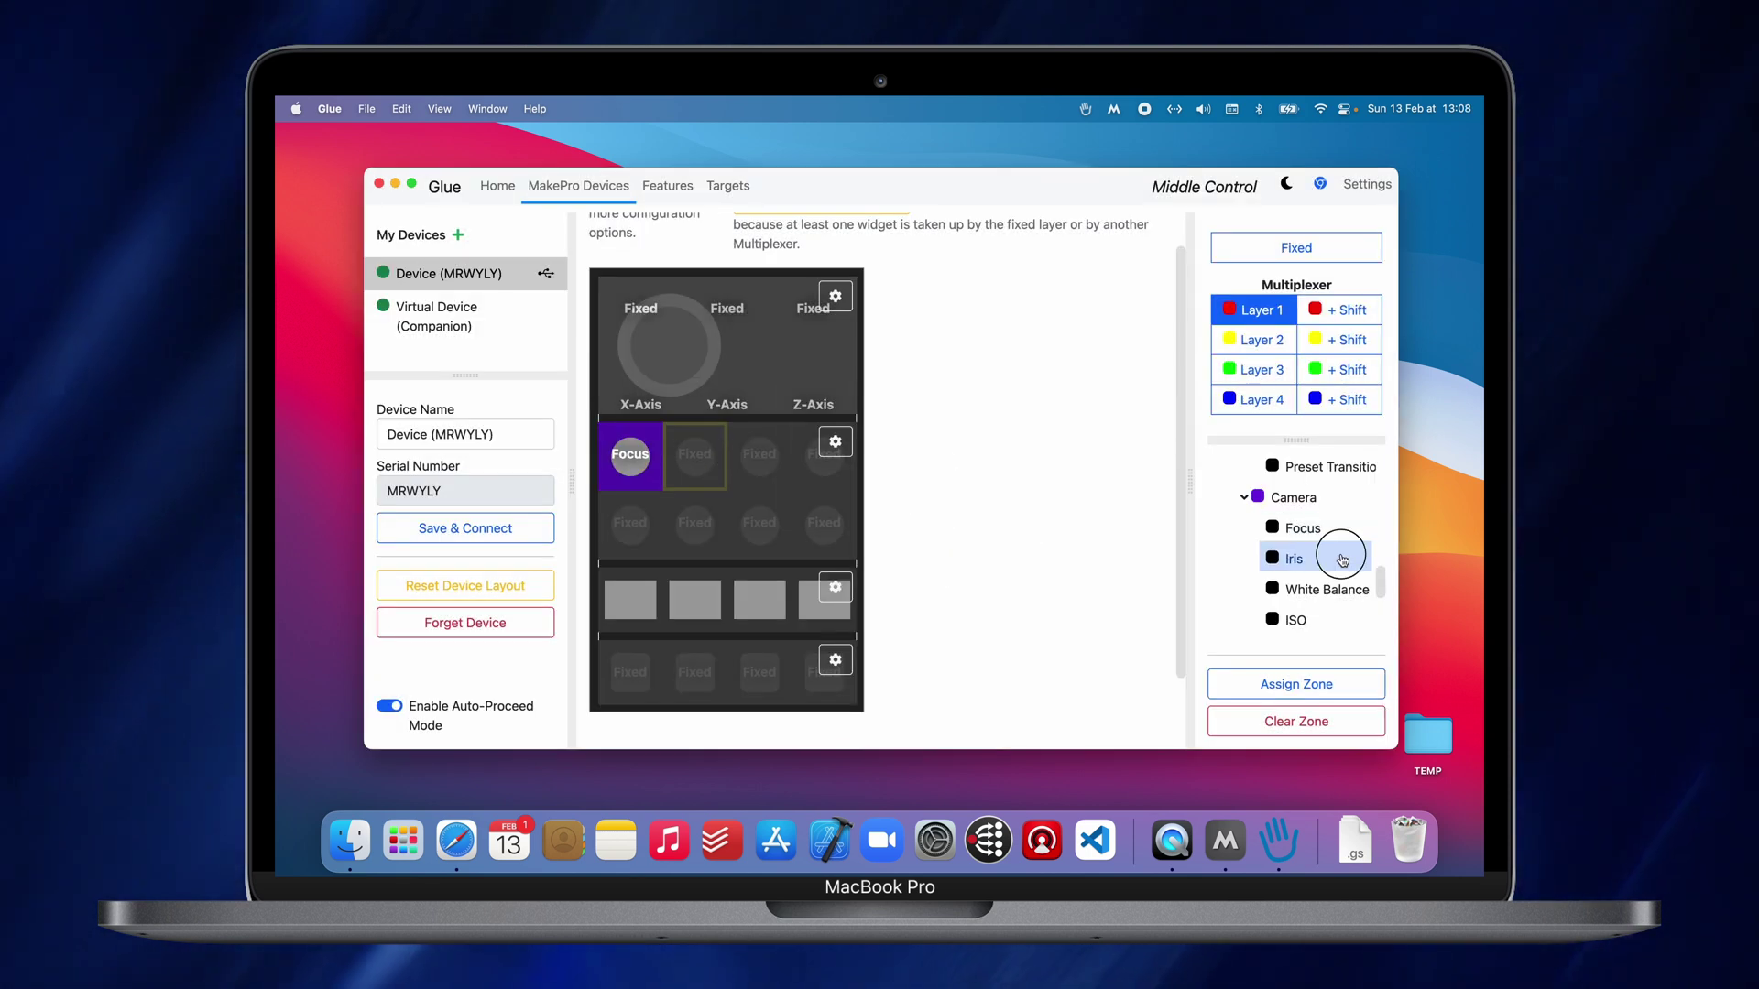
{"action": "left_click", "coordinate": [827, 565]}
{"action": "left_click", "coordinate": [837, 564]}
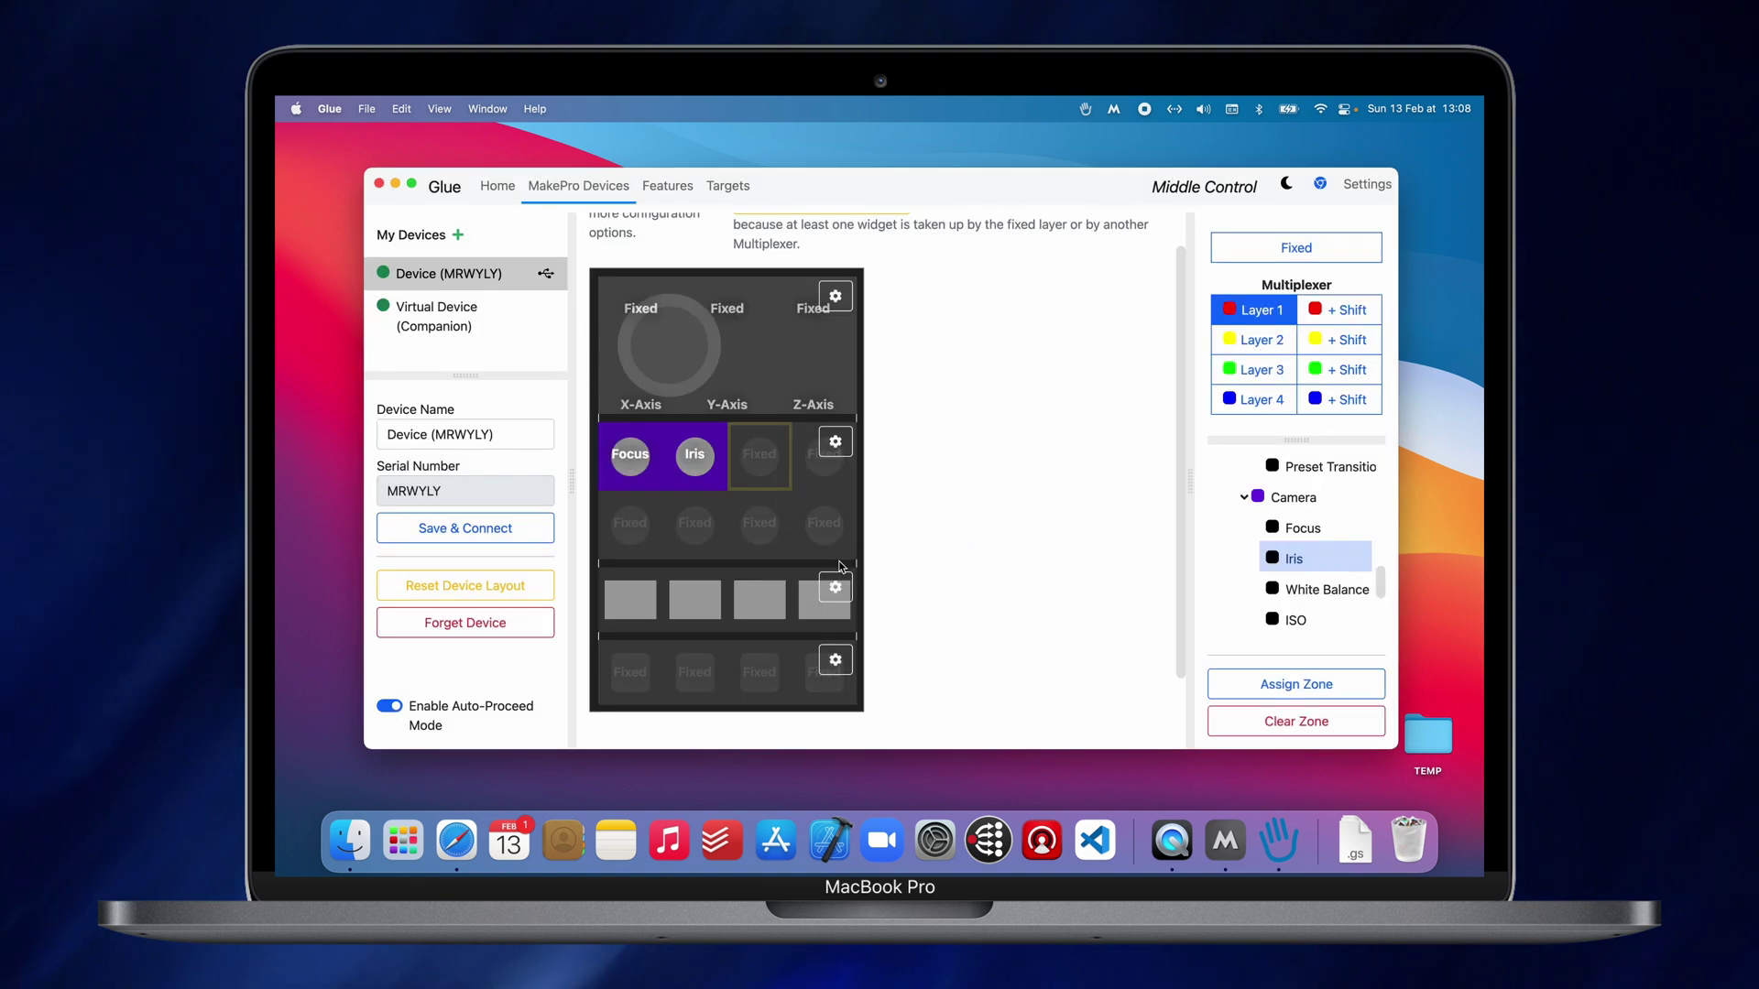
Step: On multiplexer Layer 2, assign BlackLev and WhiteLev to the first two knobs
{"action": "left_click", "coordinate": [1240, 345]}
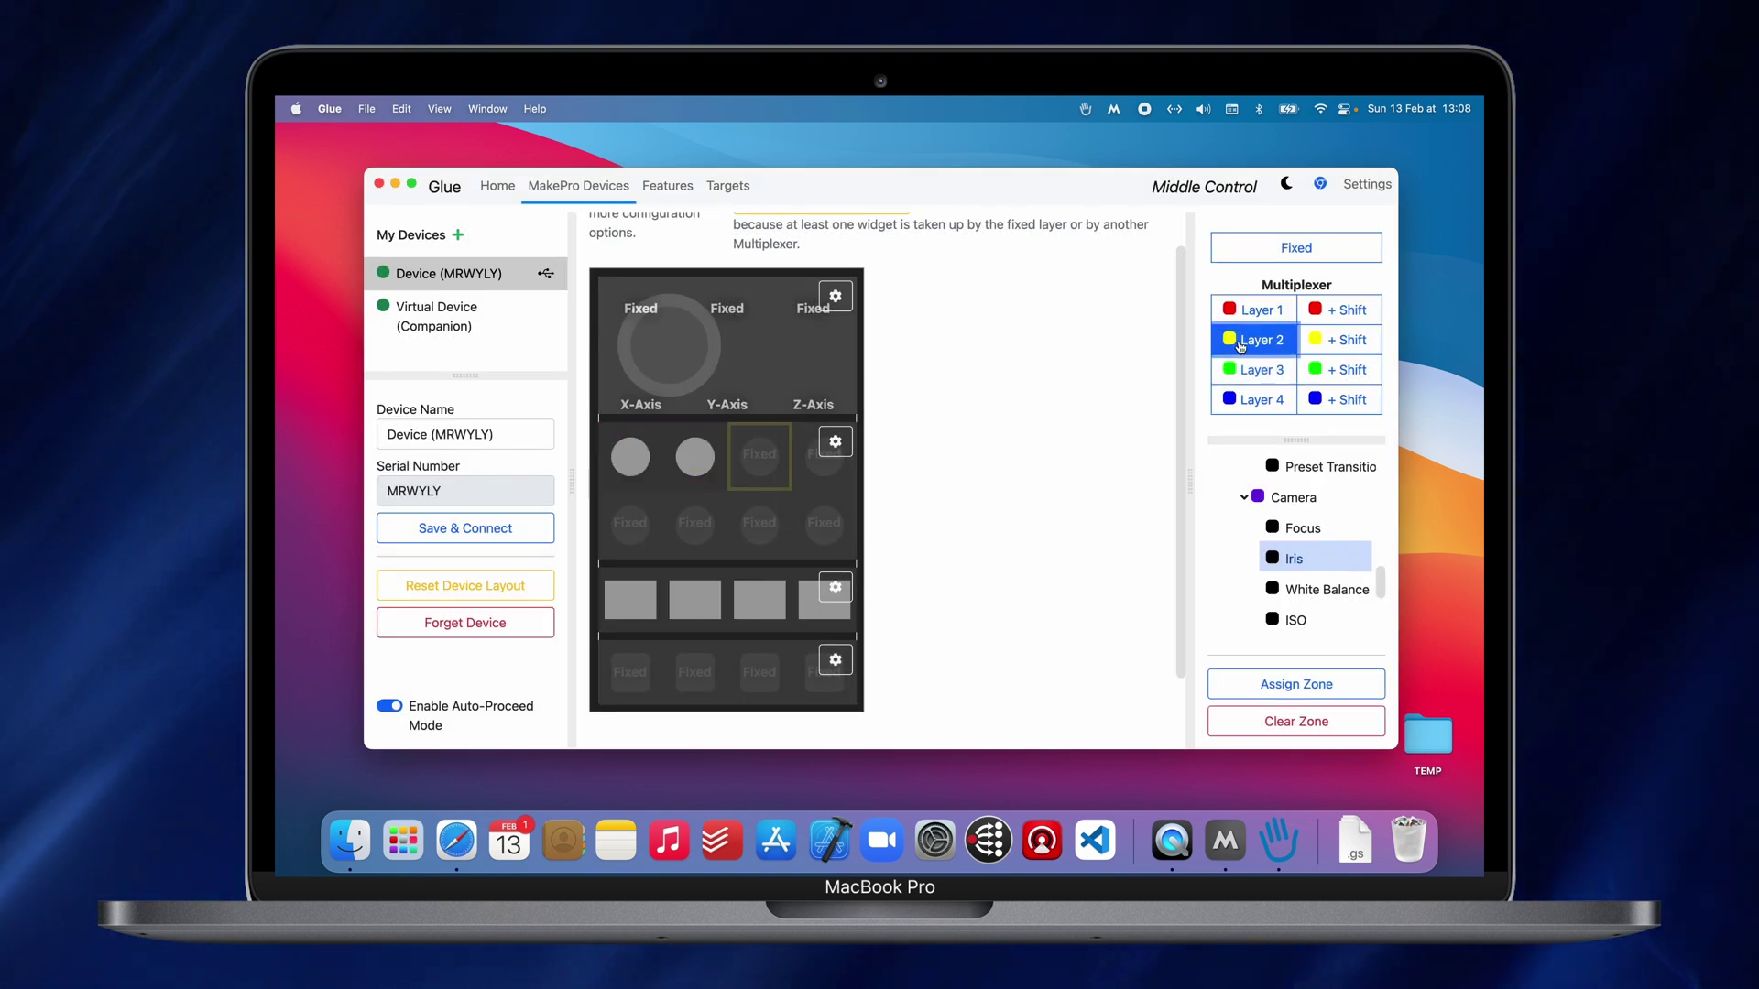
{"action": "left_click", "coordinate": [651, 460]}
{"action": "scroll", "coordinate": [1310, 540], "scroll_direction": "down", "scroll_amount": 5}
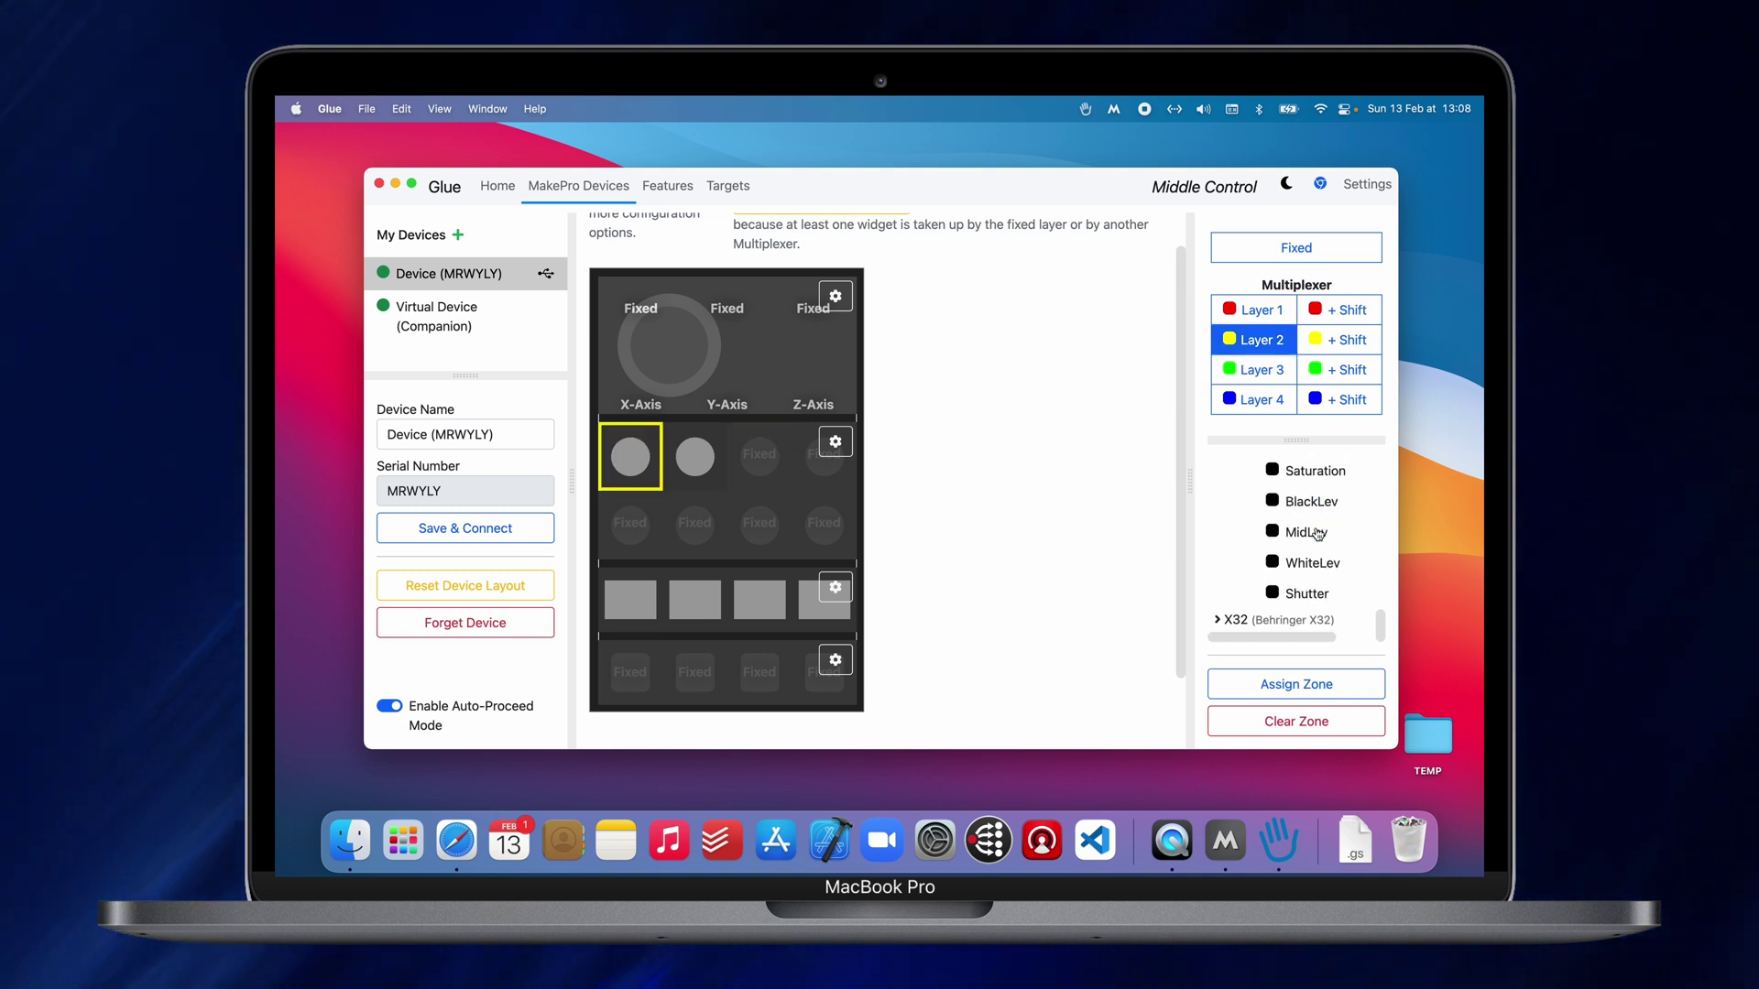
{"action": "left_click", "coordinate": [1311, 502]}
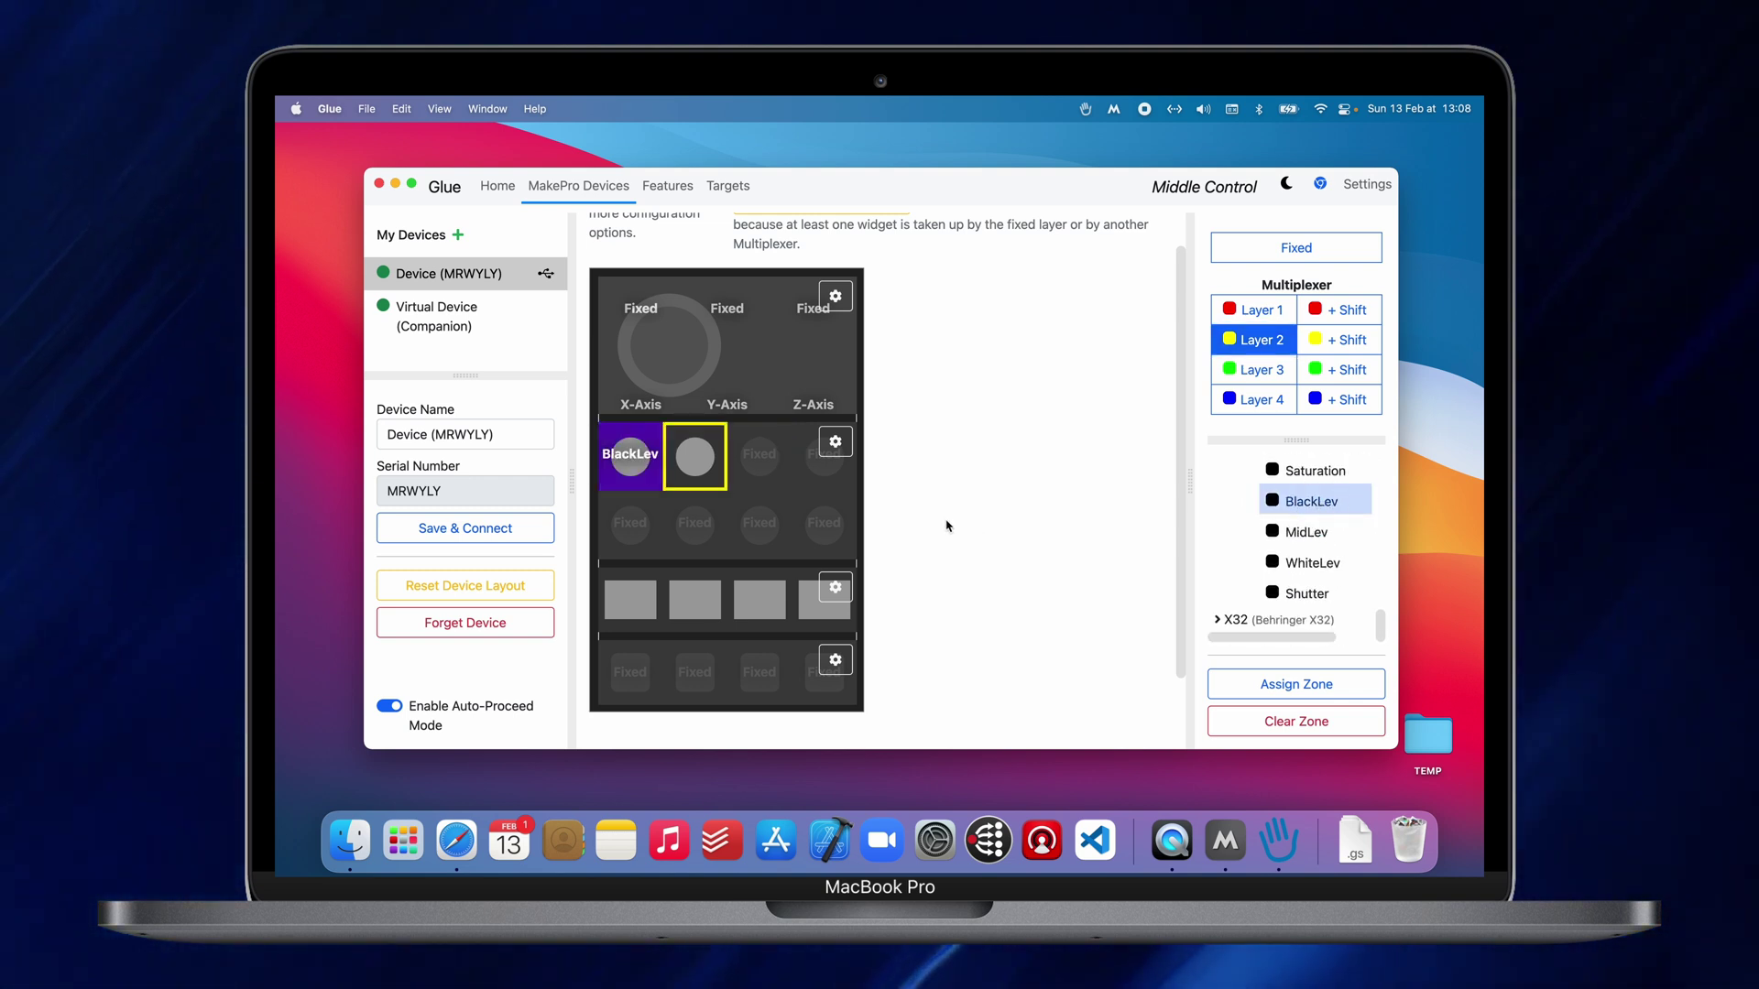
{"action": "left_click", "coordinate": [1313, 565]}
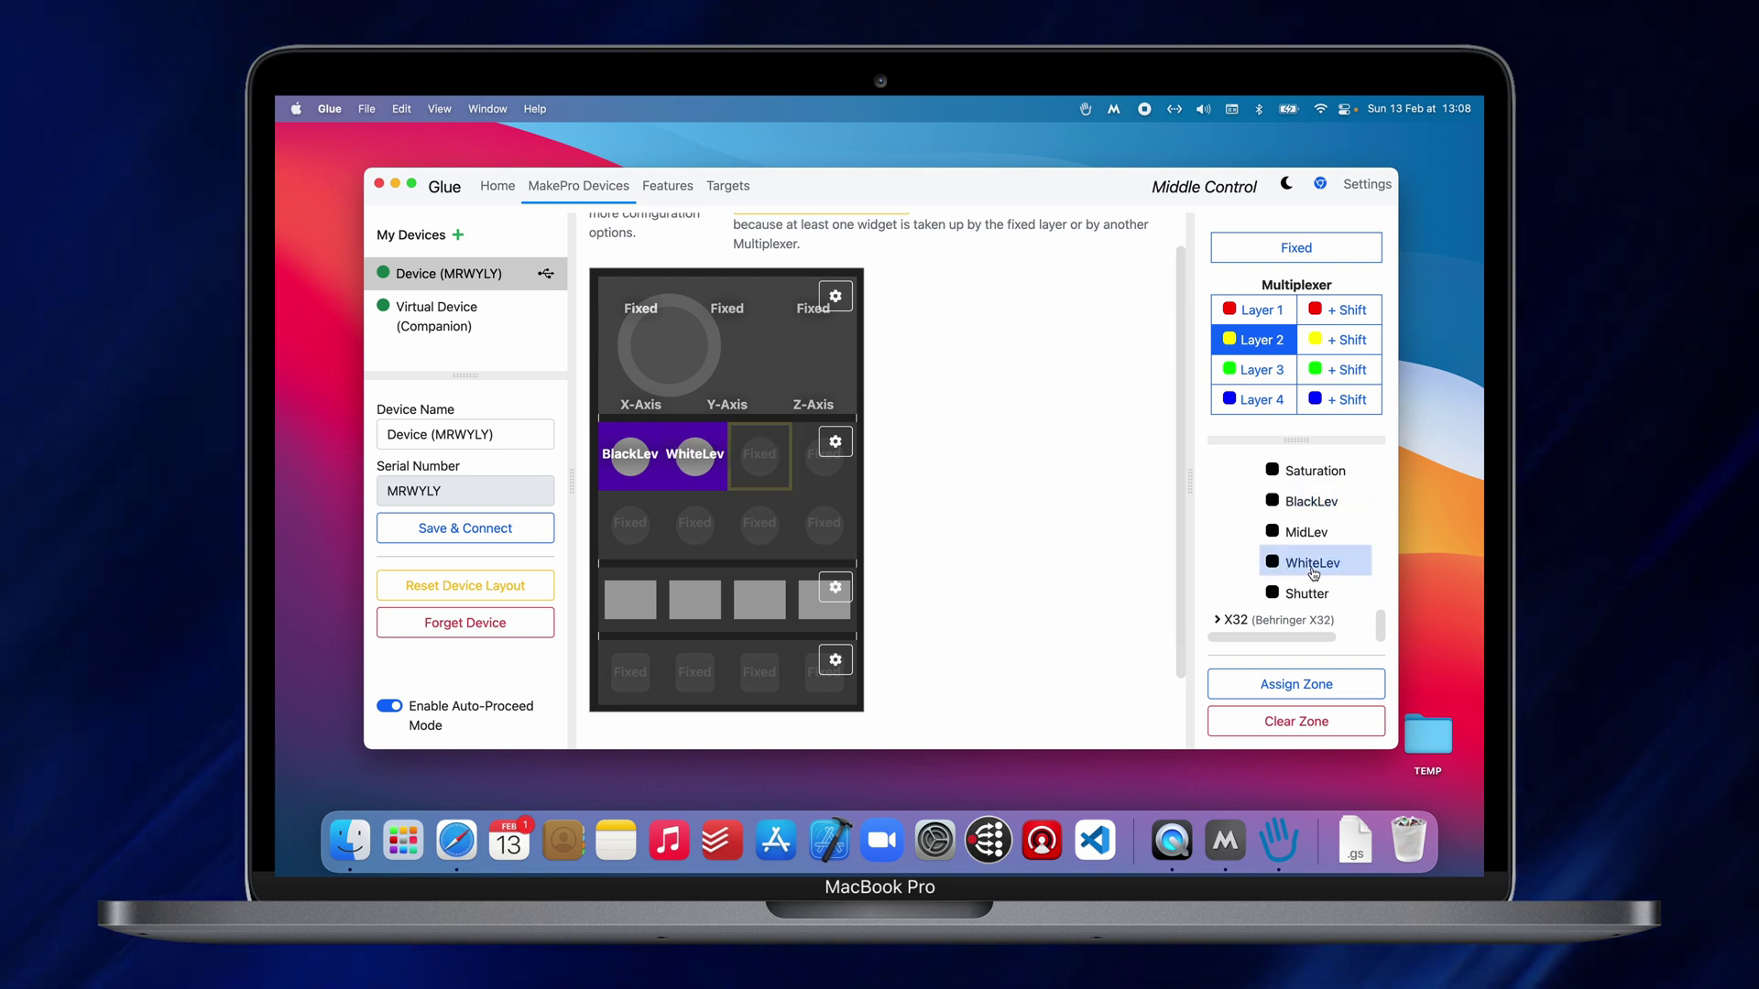
Step: Assign Roll to the joystick's Z-axis on Layer 2, overriding the conflicting zones
{"action": "left_click", "coordinate": [840, 368]}
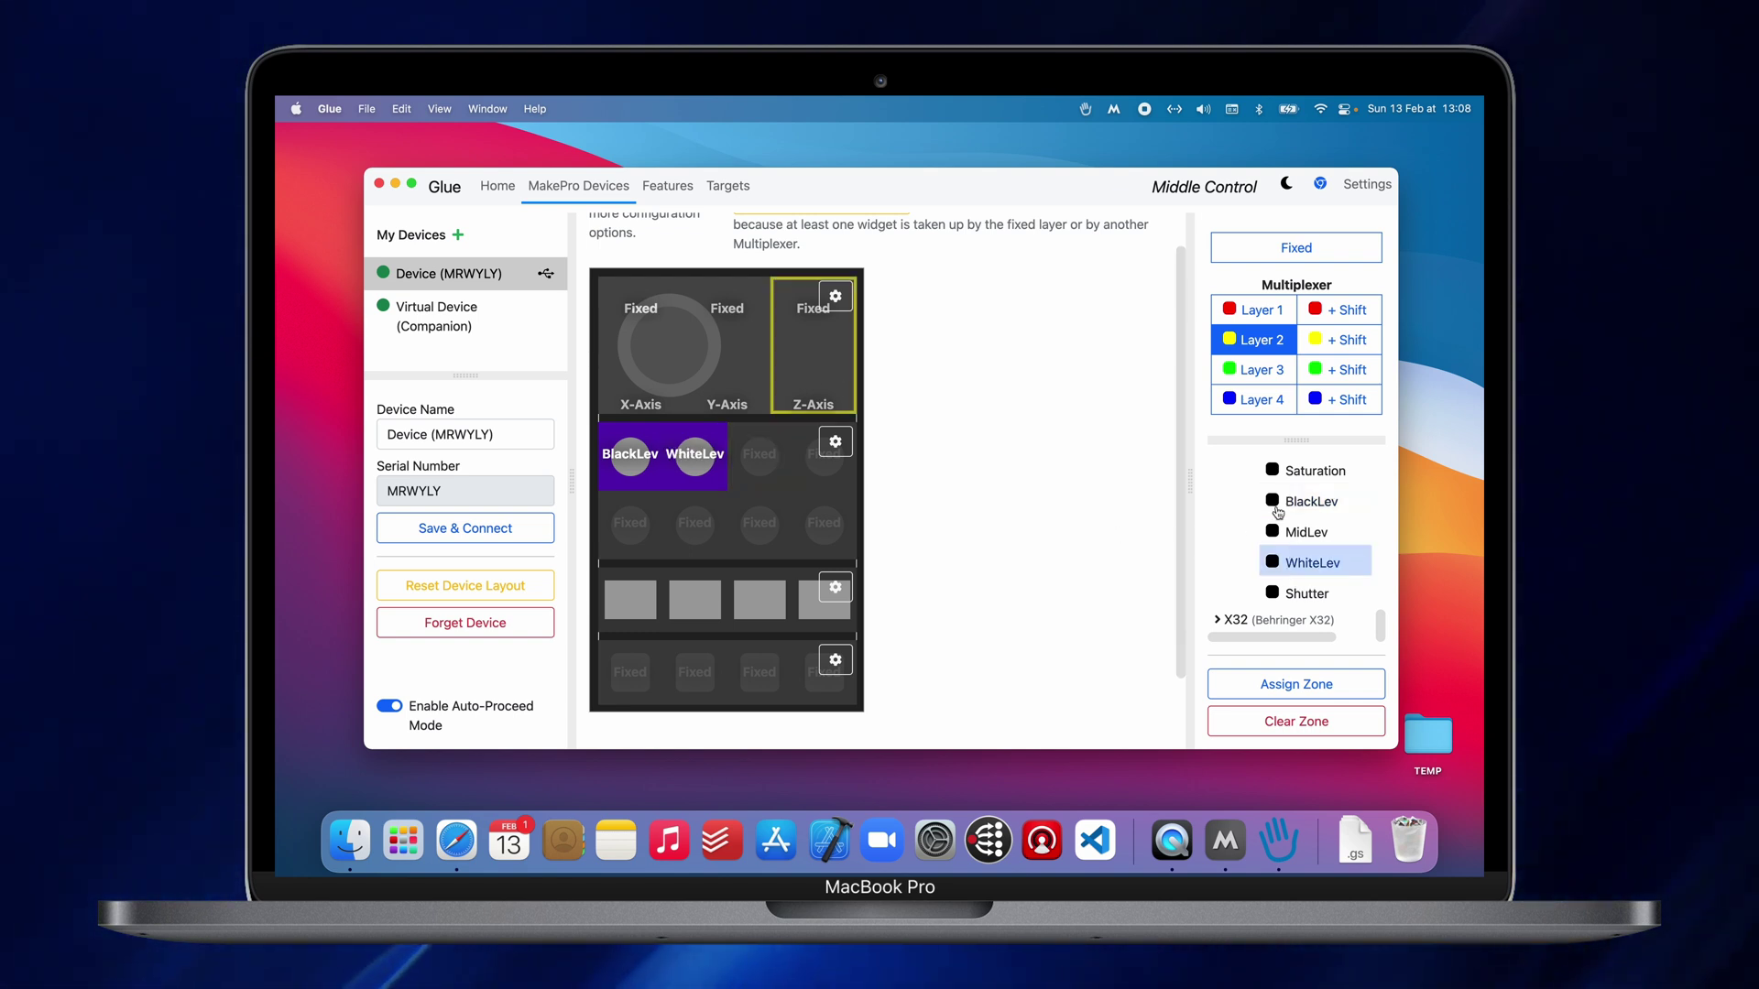
{"action": "scroll", "coordinate": [1278, 511], "scroll_direction": "up", "scroll_amount": 10}
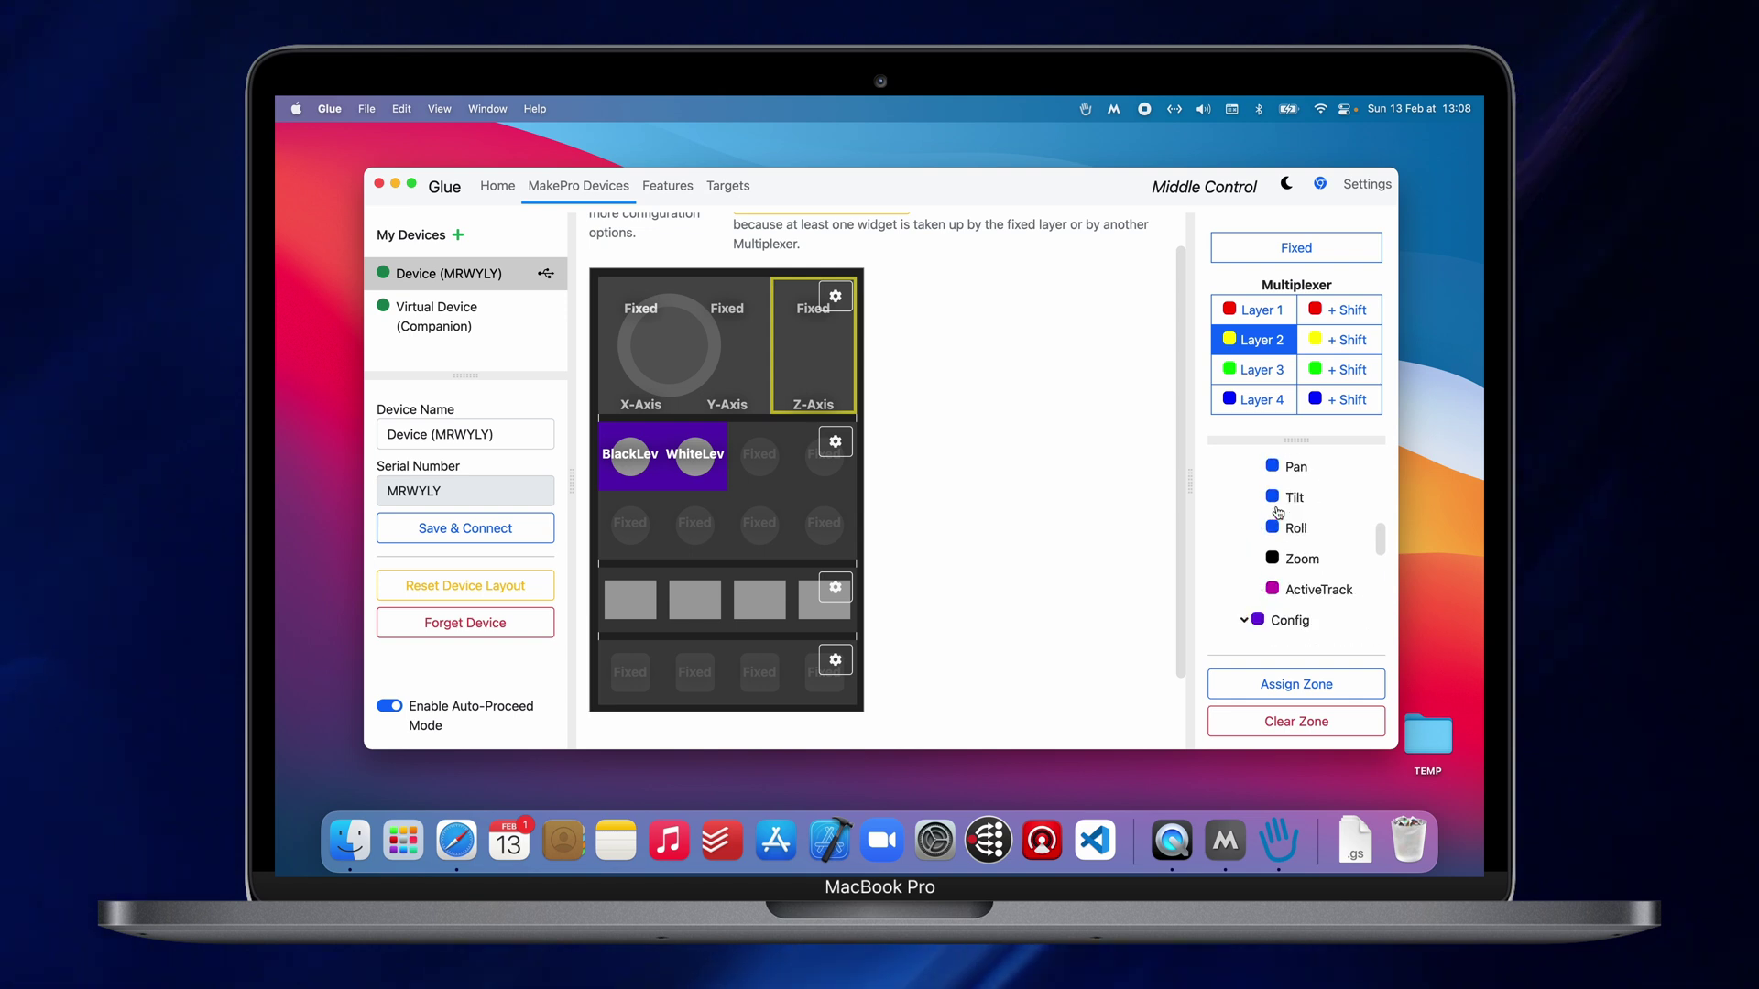
{"action": "left_click", "coordinate": [1296, 601]}
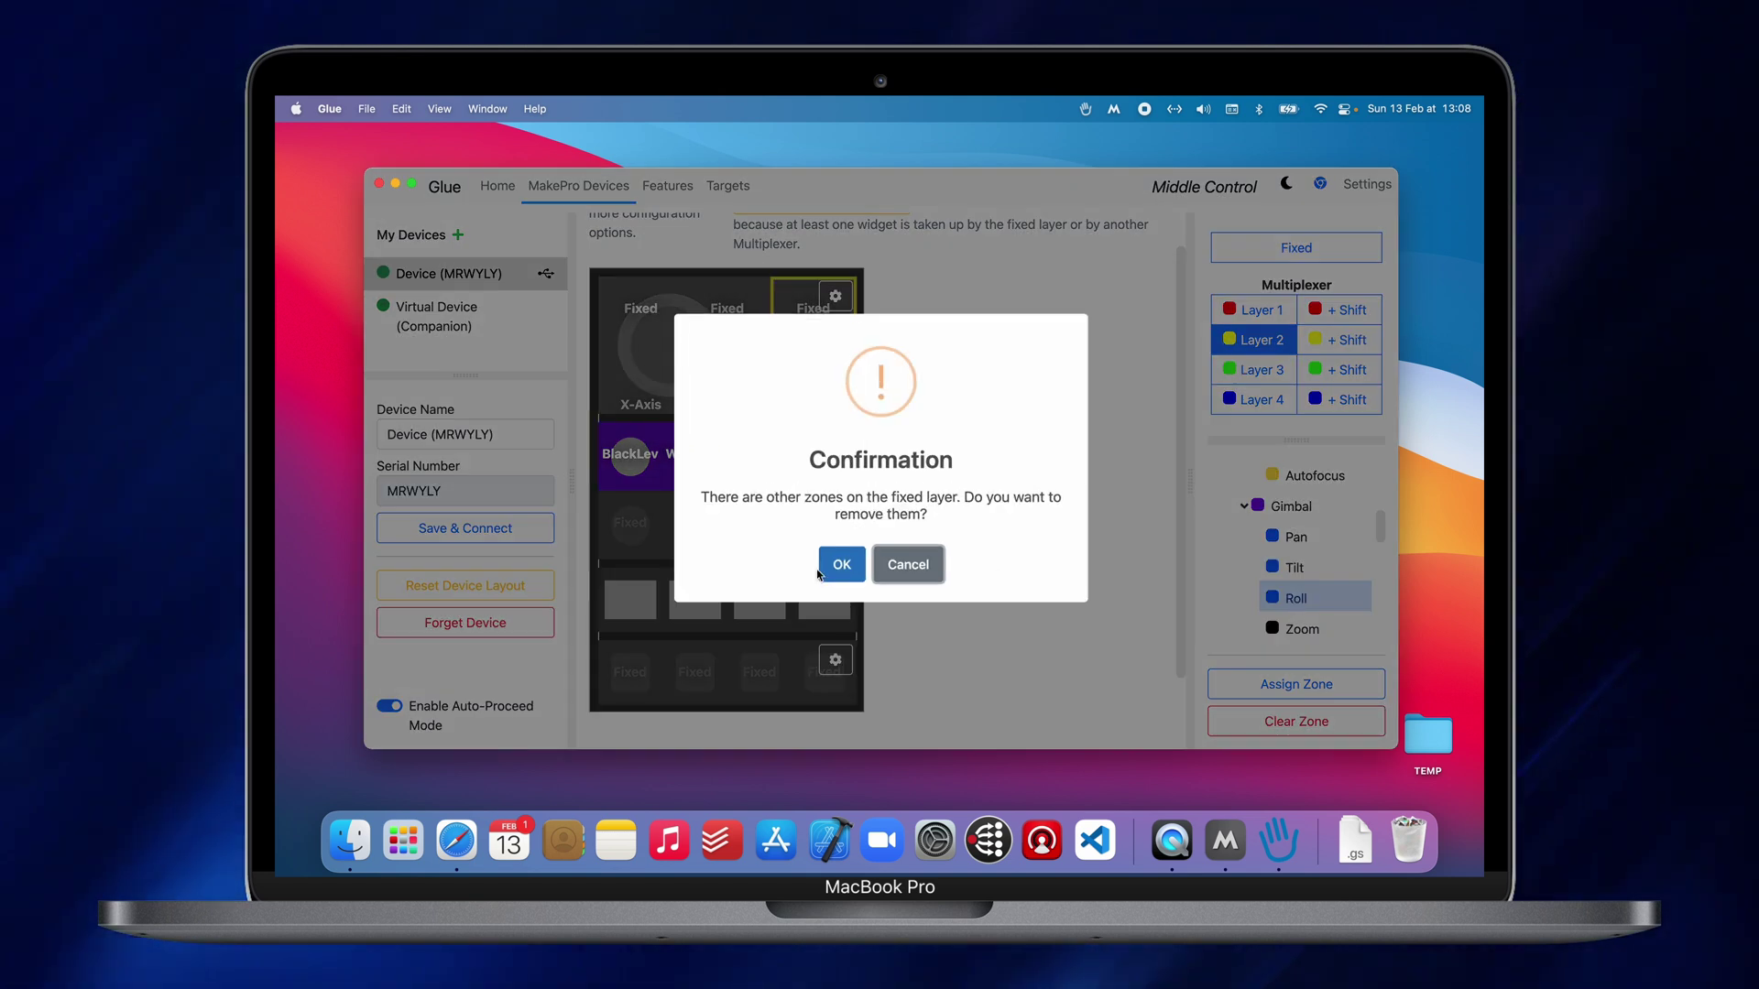
{"action": "left_click", "coordinate": [838, 563]}
{"action": "left_click", "coordinate": [838, 561]}
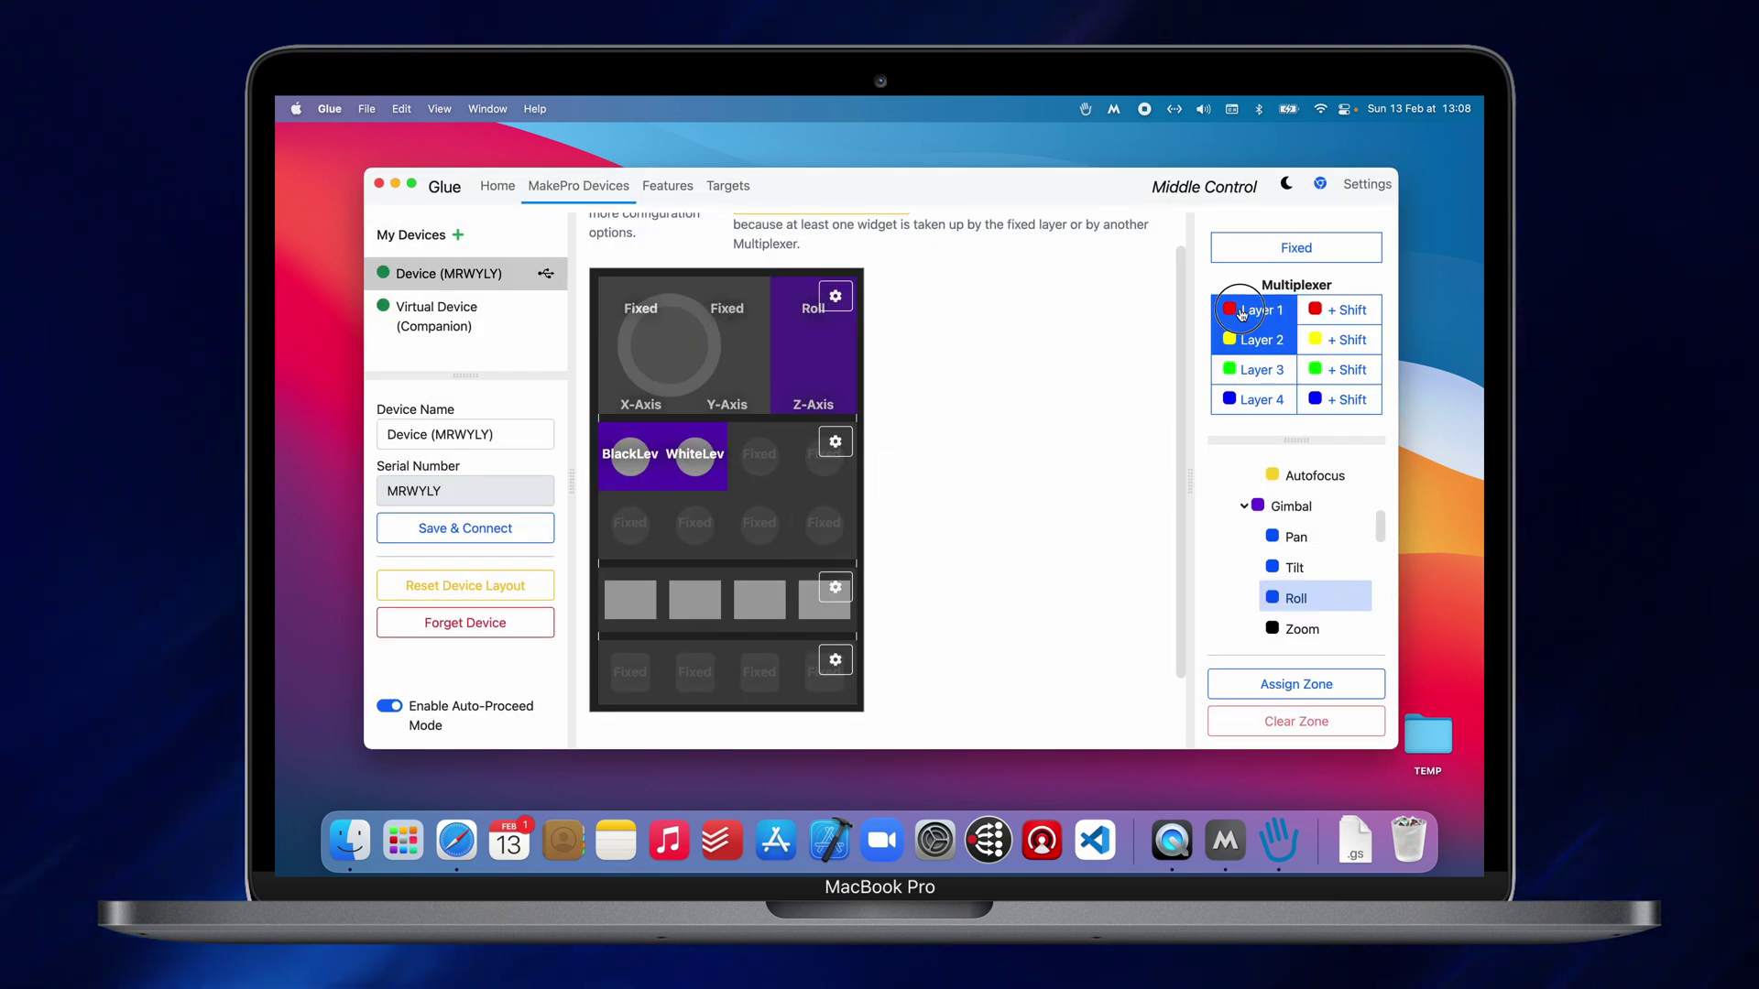
Step: Make the fixed-layer CAM3 button select multiplexer Layer 1, replacing its old mapping
{"action": "left_click", "coordinate": [768, 623]}
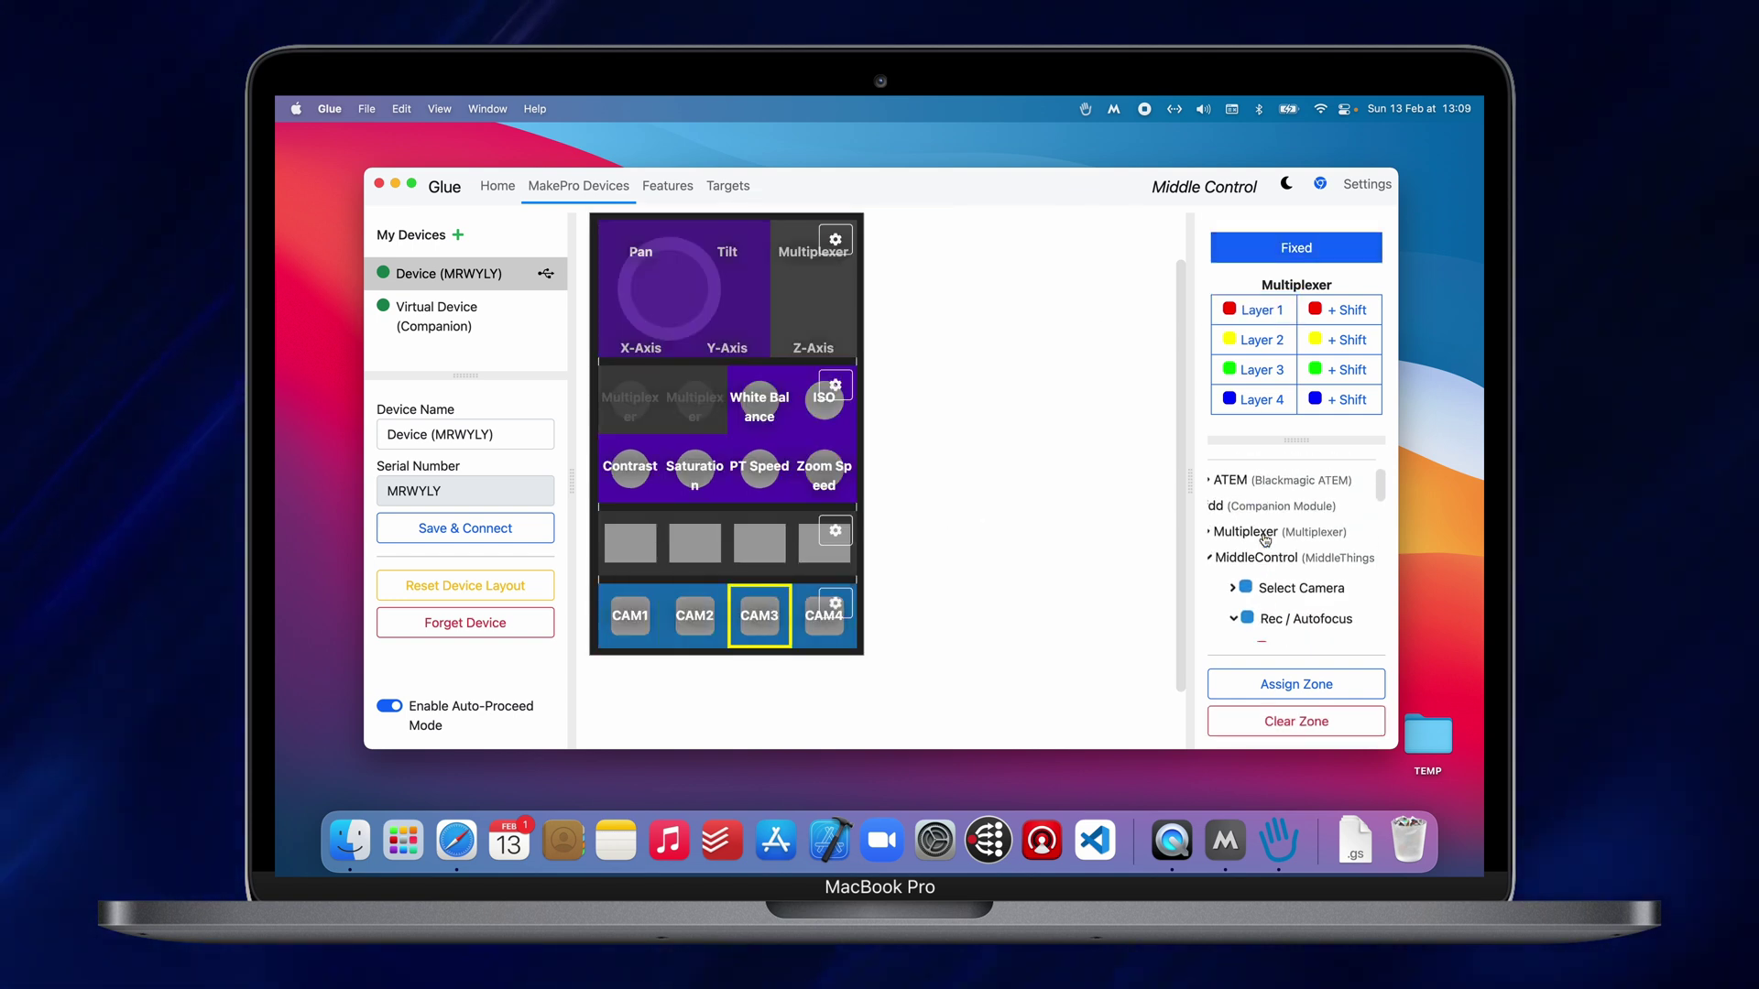
{"action": "left_click", "coordinate": [1221, 557]}
{"action": "left_click", "coordinate": [1294, 547]}
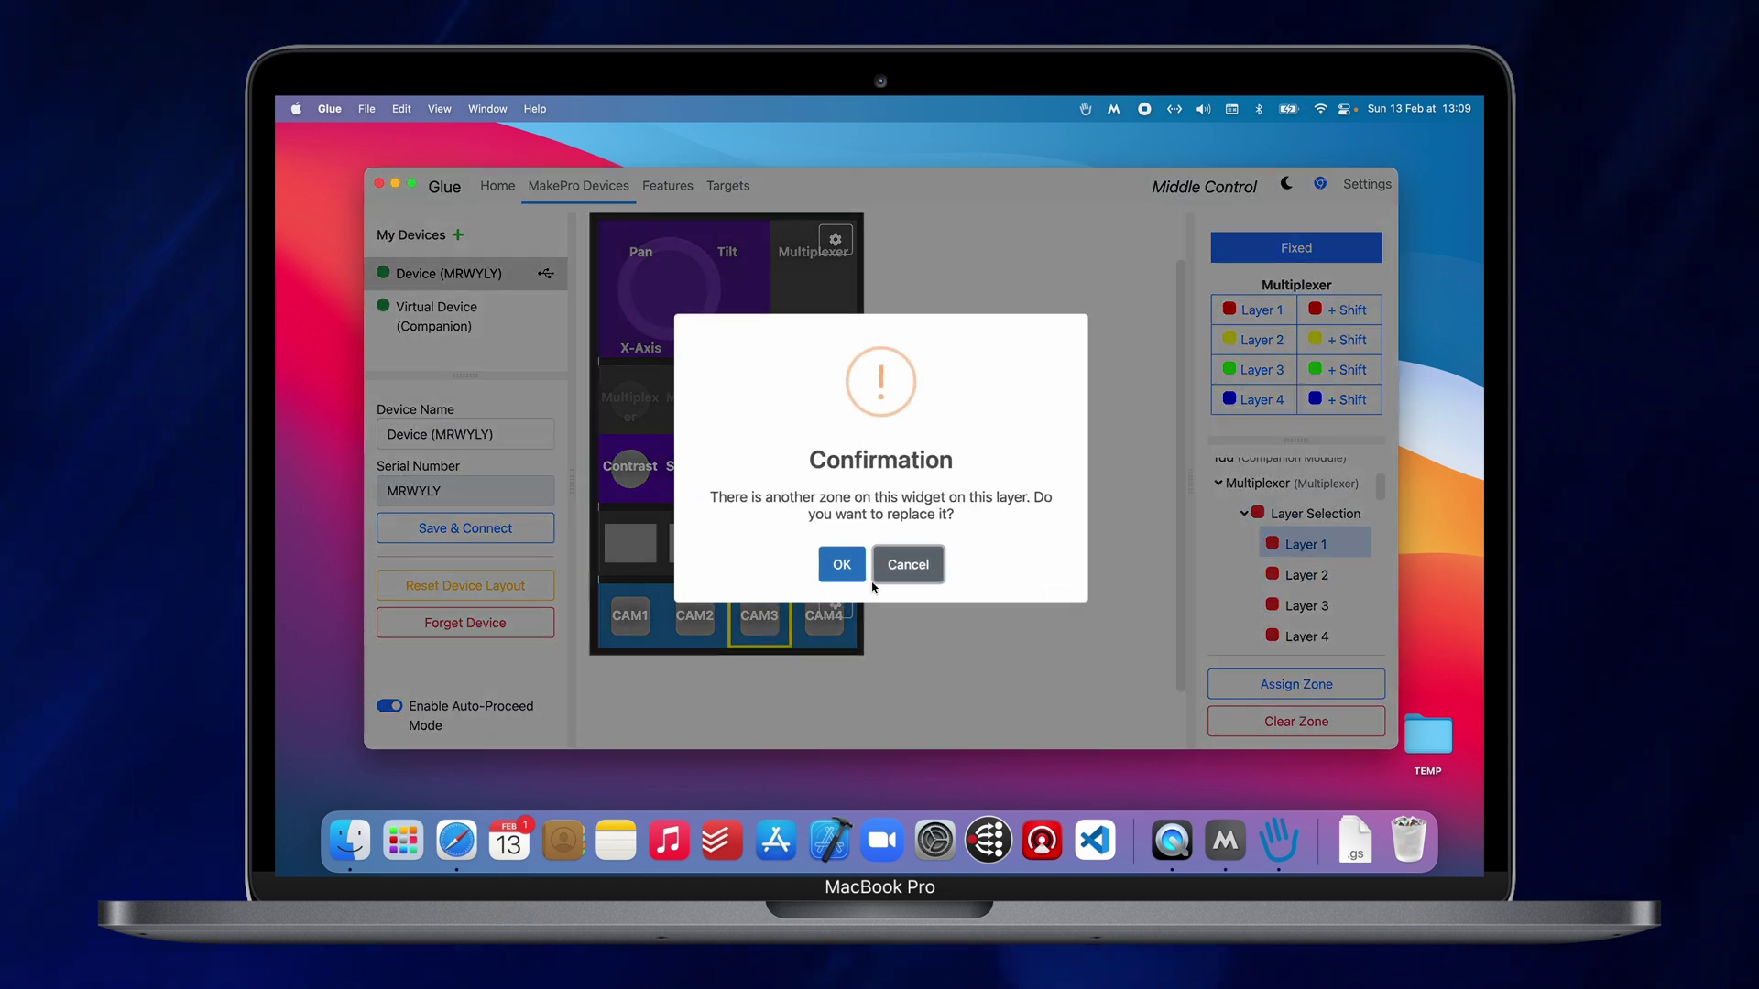
{"action": "left_click", "coordinate": [843, 561]}
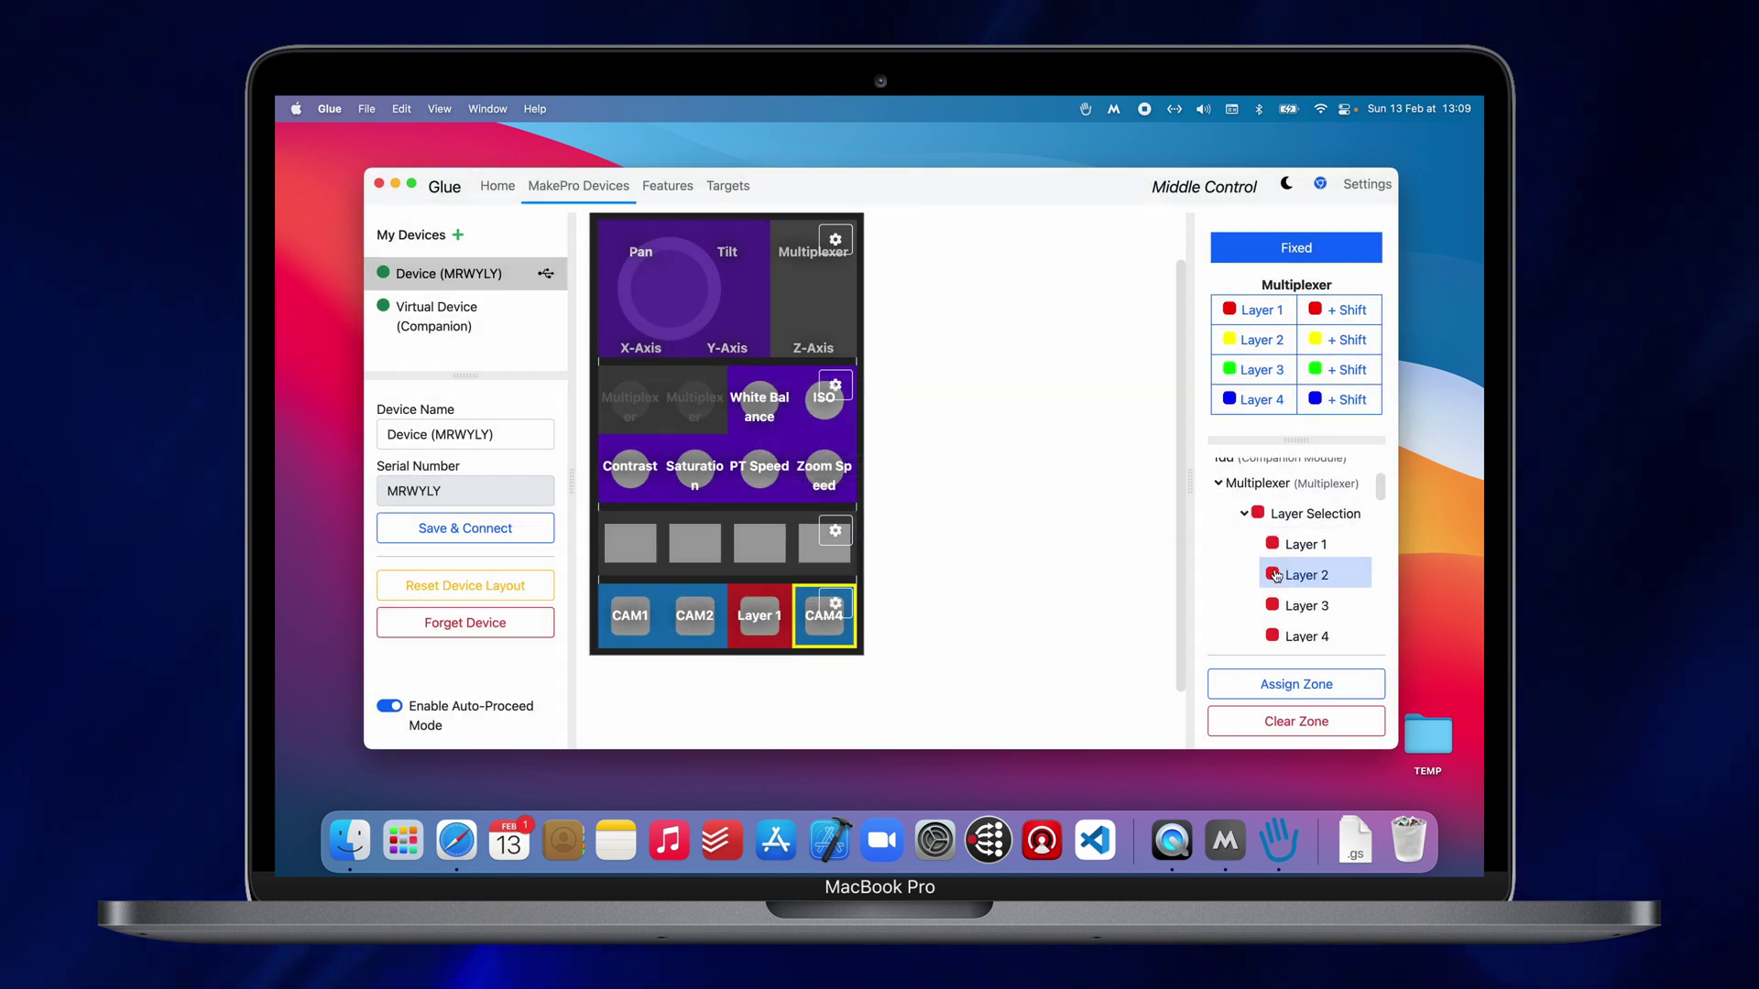